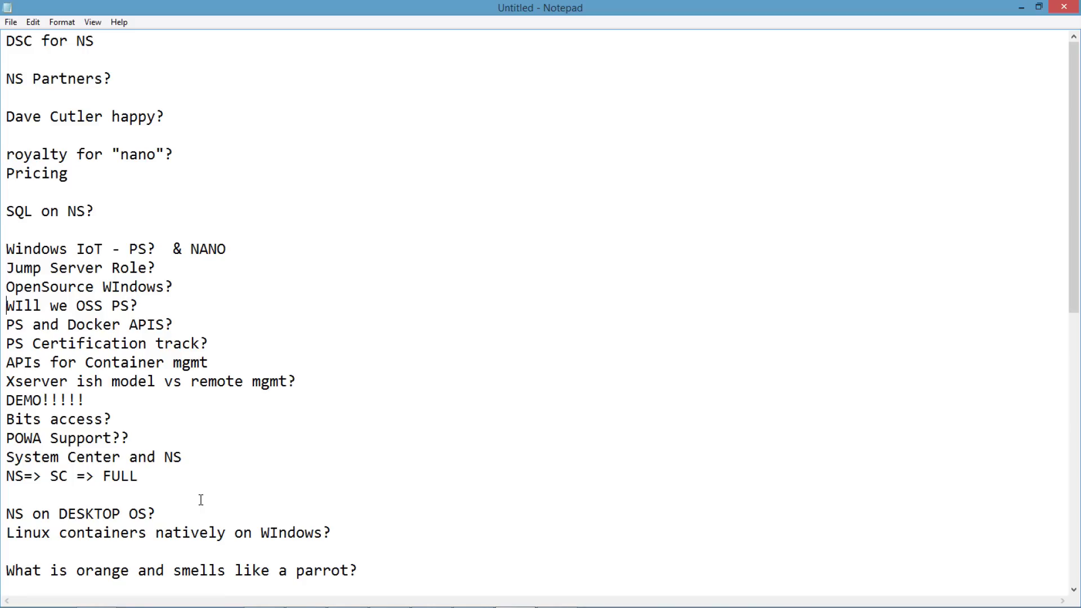
Step: Switch to the NanoServer folder window in File Explorer
key("alt+Tab")
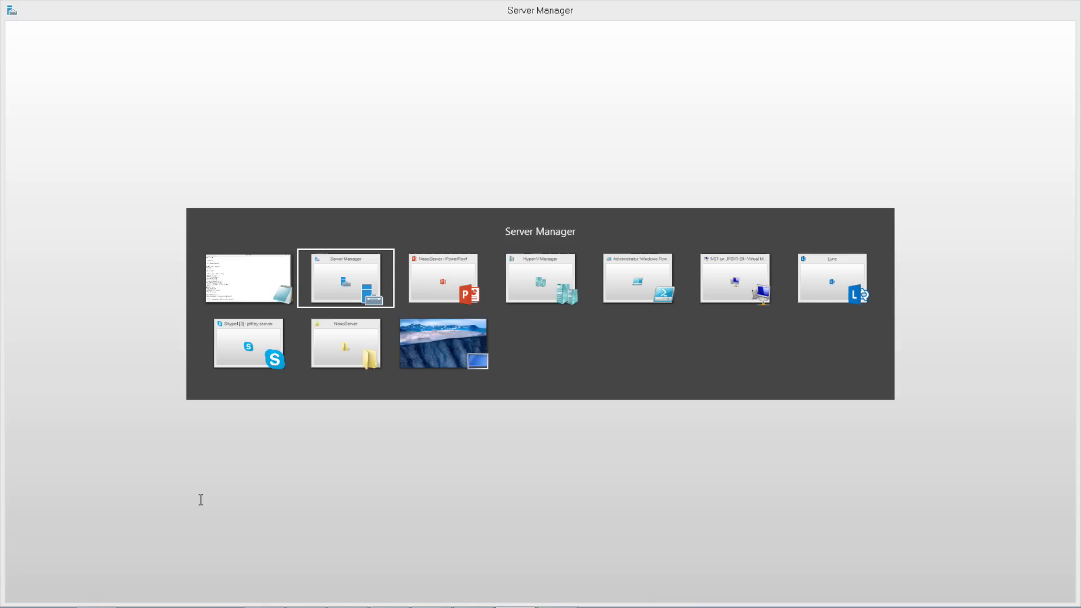
key("alt+Tab")
key("alt+Tab")
key("alt+Tab")
key("alt+Tab")
key("alt+Tab")
key("alt+Tab")
key("alt+Tab")
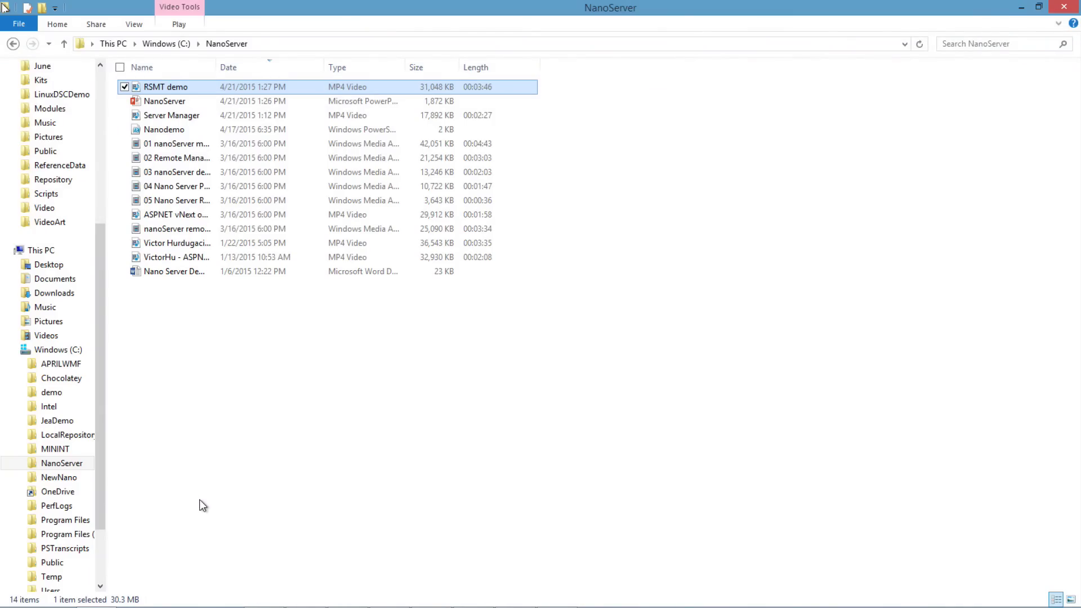
Step: Raise the system volume in preparation for video playback
key("XF86AudioRaiseVolume")
key("XF86AudioRaiseVolume")
key("XF86AudioRaiseVolume")
key("XF86AudioRaiseVolume")
key("XF86AudioRaiseVolume")
key("XF86AudioRaiseVolume")
key("XF86AudioRaiseVolume")
key("XF86AudioRaiseVolume")
key("XF86AudioRaiseVolume")
key("XF86AudioRaiseVolume")
key("XF86AudioRaiseVolume")
key("XF86AudioRaiseVolume")
key("XF86AudioRaiseVolume")
key("XF86AudioRaiseVolume")
key("XF86AudioRaiseVolume")
key("XF86AudioRaiseVolume")
key("XF86AudioRaiseVolume")
key("XF86AudioRaiseVolume")
key("XF86AudioRaiseVolume")
key("XF86AudioRaiseVolume")
key("XF86AudioRaiseVolume")
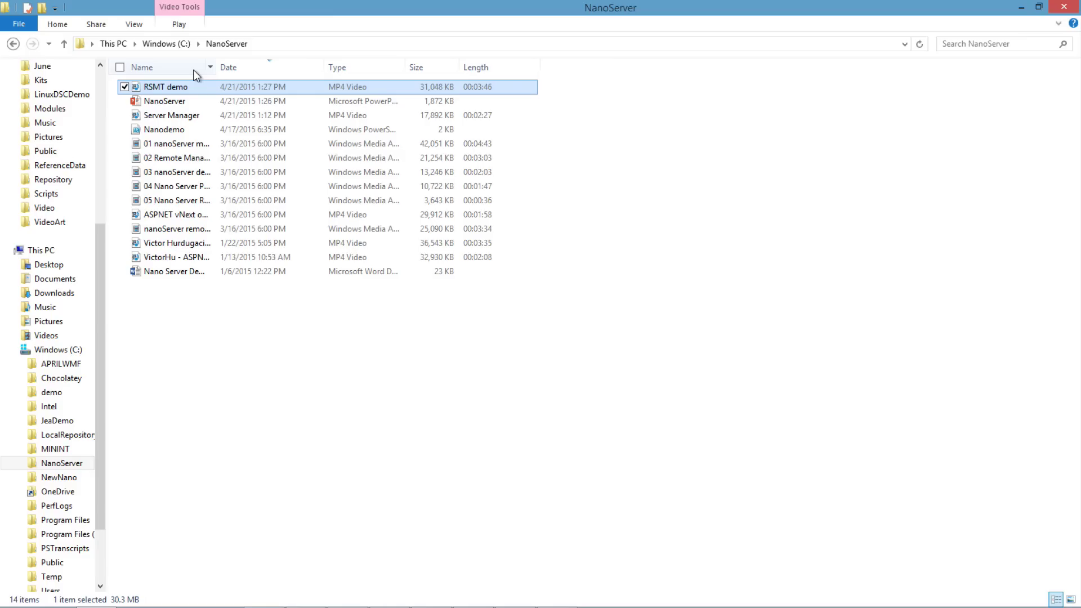
Step: Play the RSMT demo video, set the system volume to 100 and raise the player's own volume
double_click(169, 89)
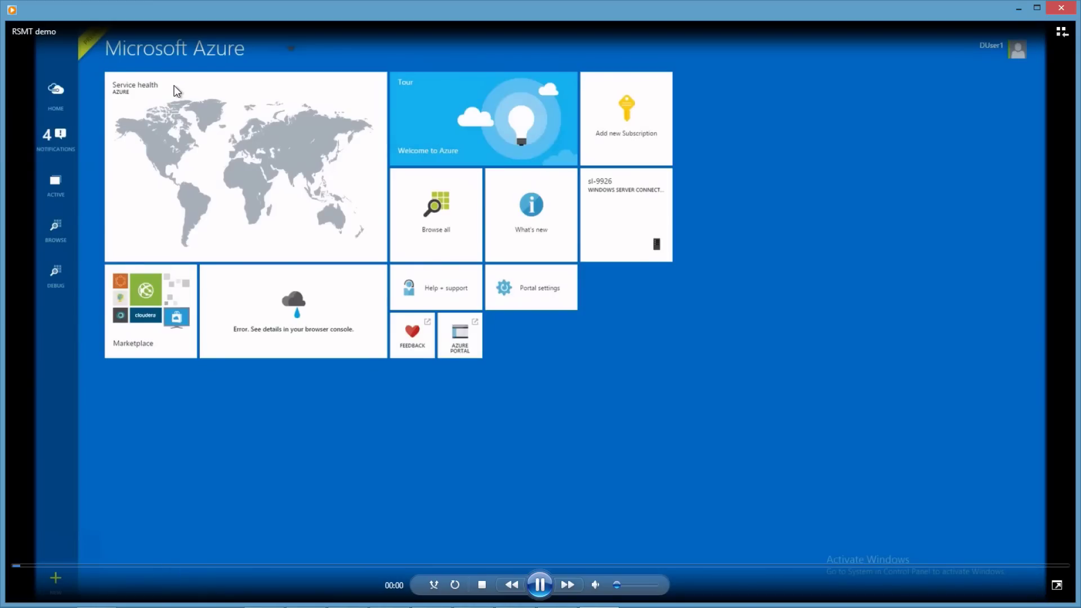
key("XF86AudioLowerVolume")
key("XF86AudioLowerVolume")
key("XF86AudioLowerVolume")
key("XF86AudioLowerVolume")
key("XF86AudioLowerVolume")
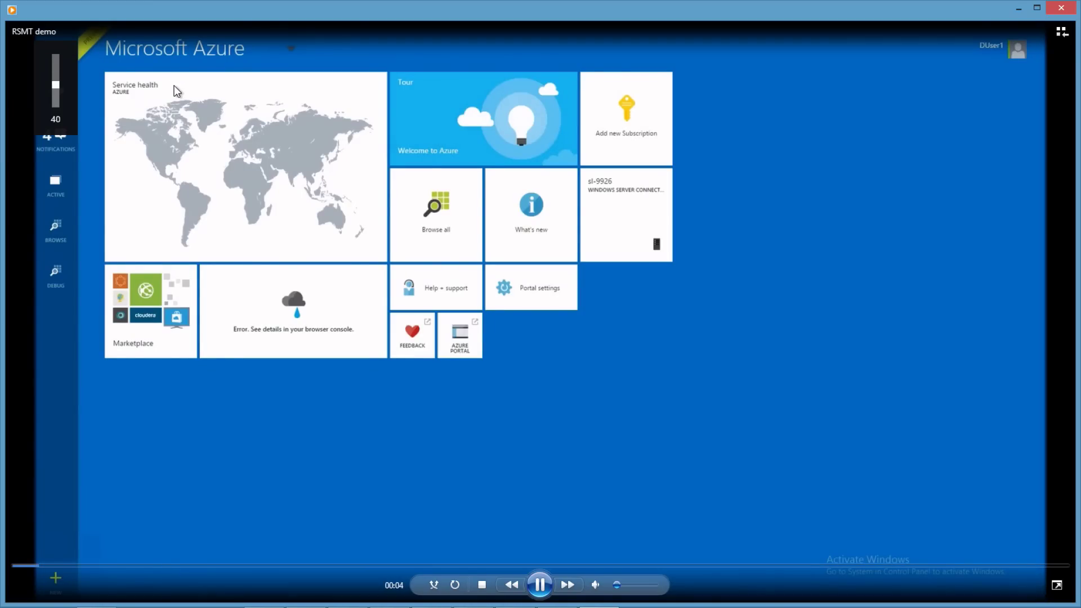
key("XF86AudioRaiseVolume")
key("XF86AudioRaiseVolume")
key("XF86AudioRaiseVolume")
key("XF86AudioRaiseVolume")
key("XF86AudioRaiseVolume")
key("XF86AudioRaiseVolume")
key("XF86AudioRaiseVolume")
key("XF86AudioRaiseVolume")
key("XF86AudioRaiseVolume")
key("XF86AudioRaiseVolume")
key("XF86AudioRaiseVolume")
key("XF86AudioRaiseVolume")
key("XF86AudioRaiseVolume")
key("XF86AudioRaiseVolume")
key("XF86AudioRaiseVolume")
key("XF86AudioRaiseVolume")
key("XF86AudioRaiseVolume")
key("XF86AudioRaiseVolume")
key("XF86AudioRaiseVolume")
key("XF86AudioRaiseVolume")
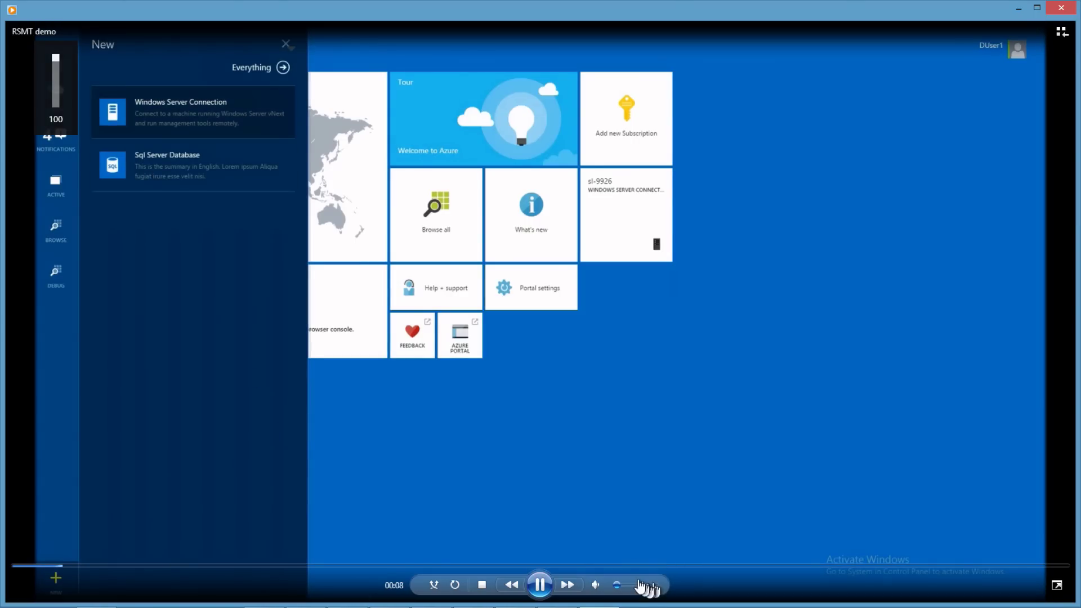
left_click(647, 587)
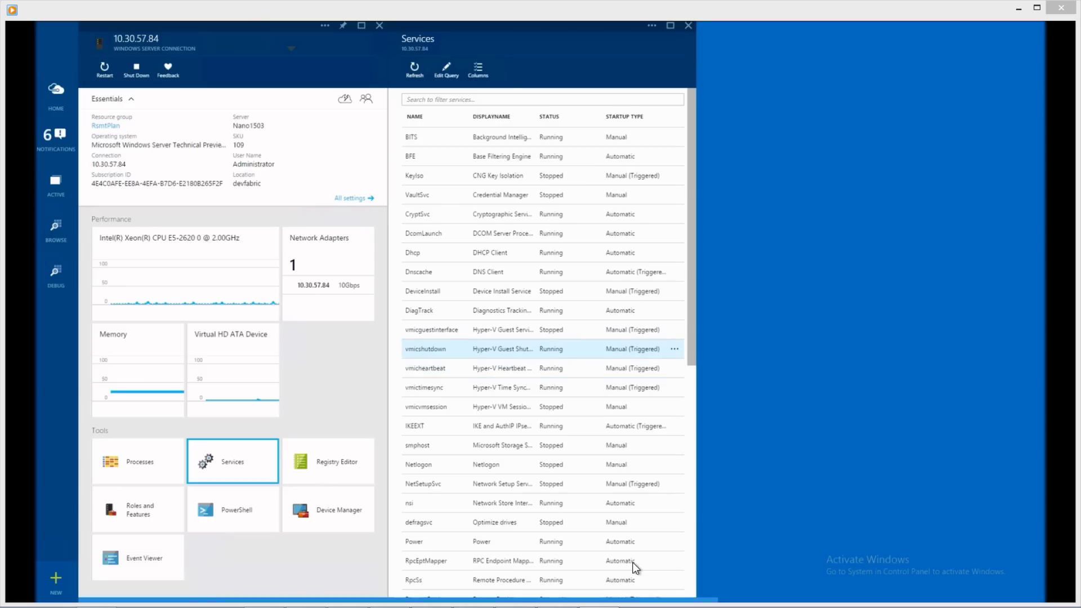
Step: View the HKEY_CURRENT_USER hive in Registry Editor and select its Network key
right_click(515, 349)
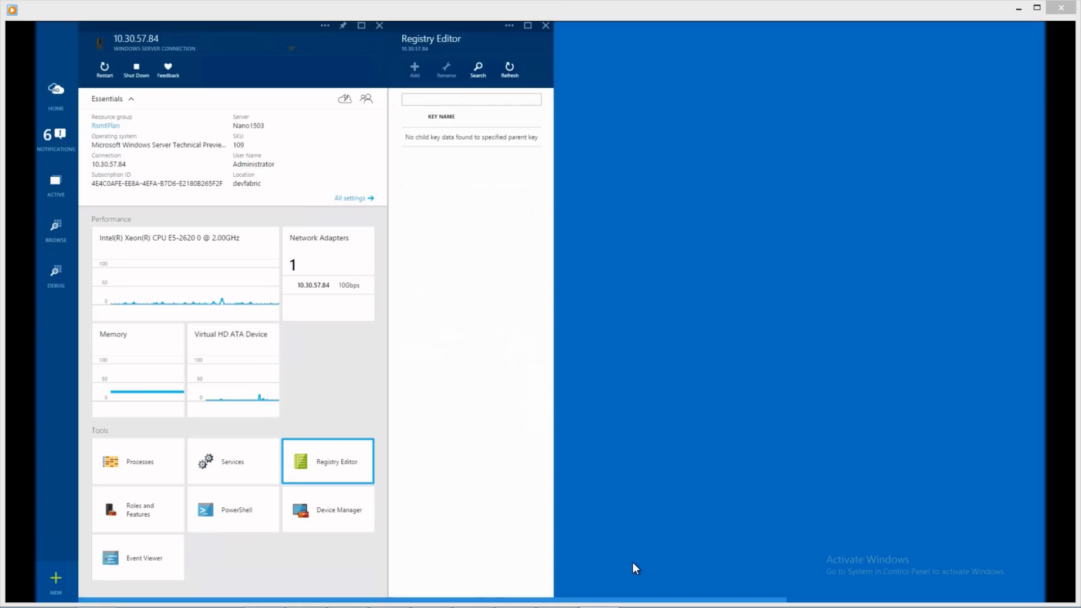
key("Up")
key("Up")
key("Up")
key("Up")
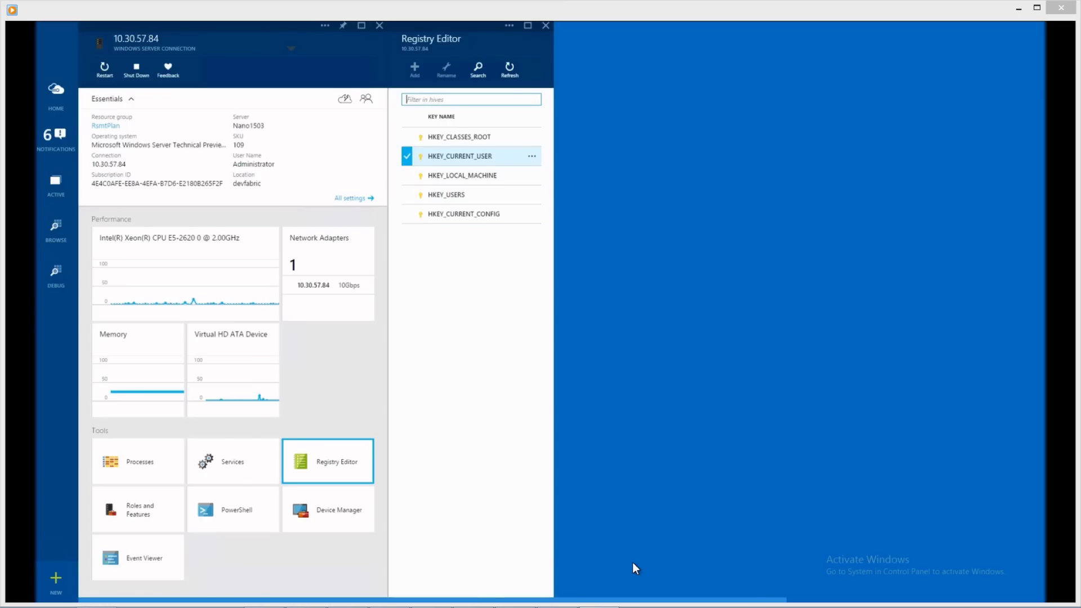
key("Return")
mouse_move(507, 555)
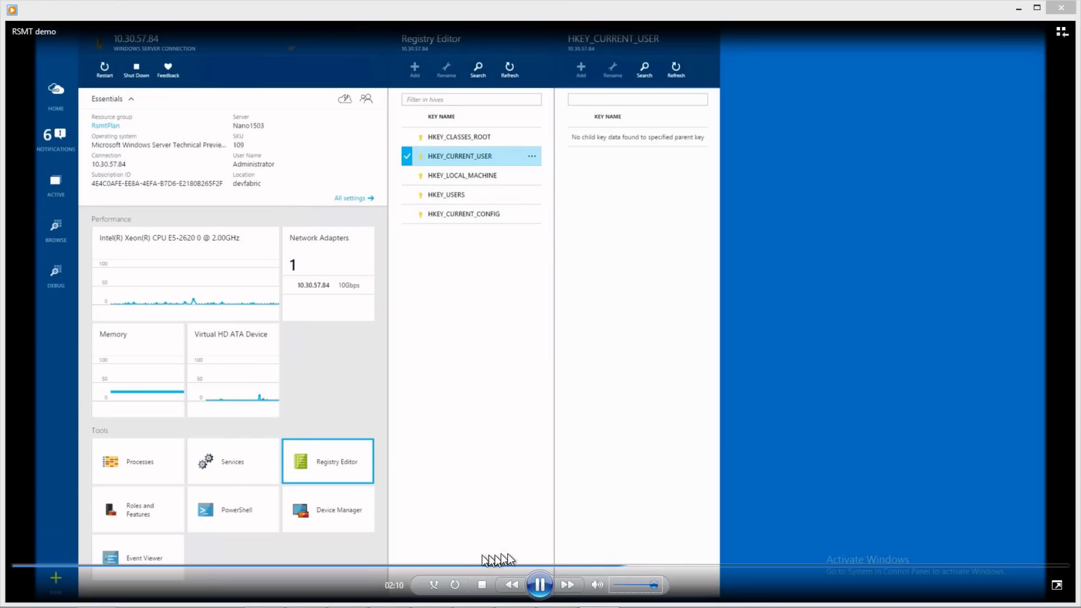
key("Down")
key("Down")
key("Down")
Step: Pause and resume the demo video at the Registry Editor scene and again at the PowerShell scene
left_click(540, 584)
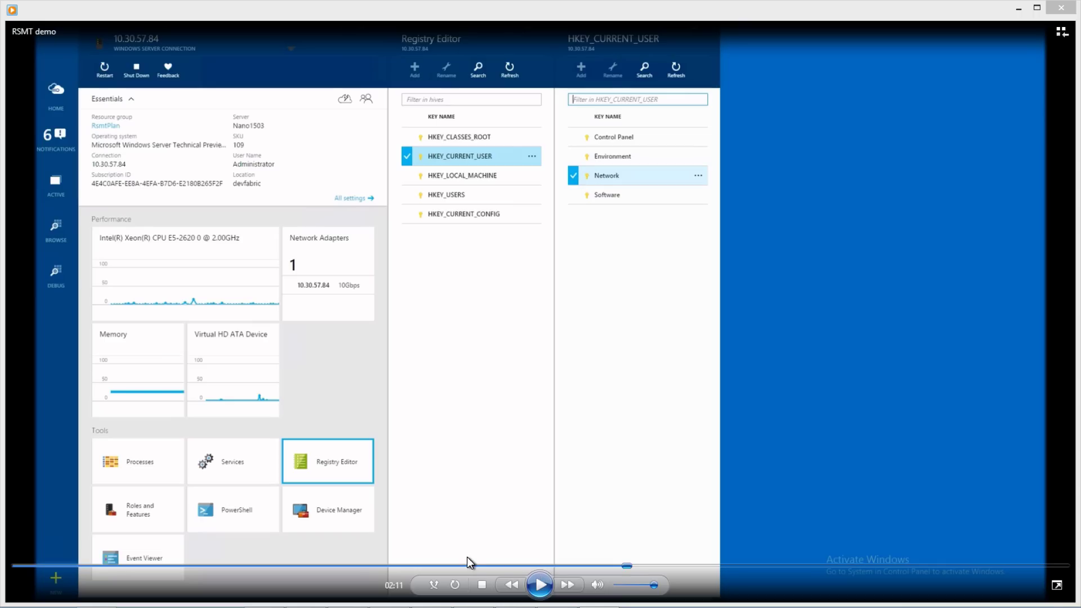
left_click(538, 583)
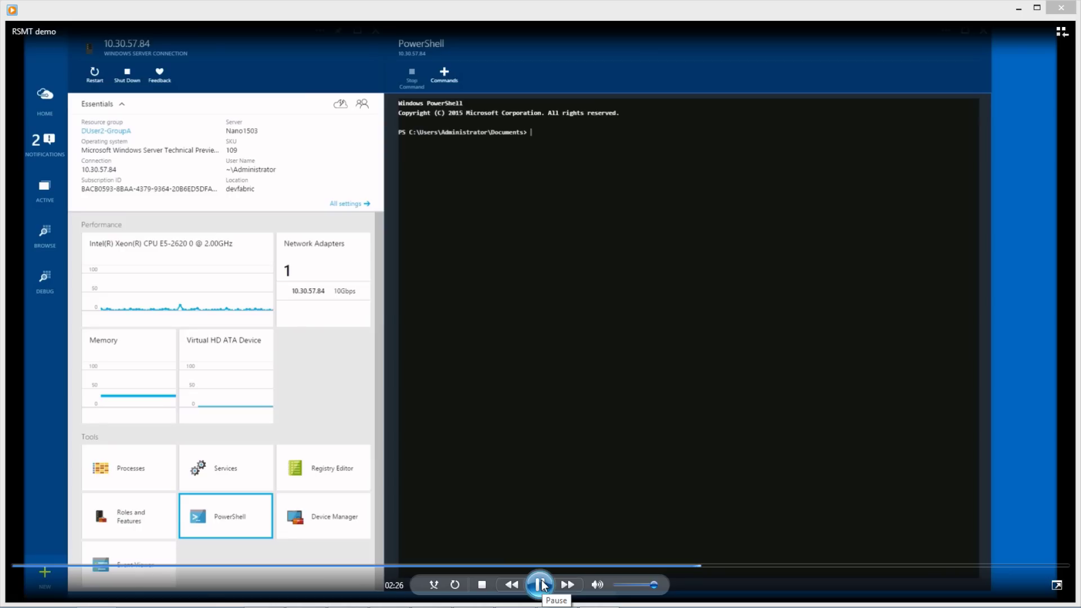
left_click(541, 585)
left_click(538, 578)
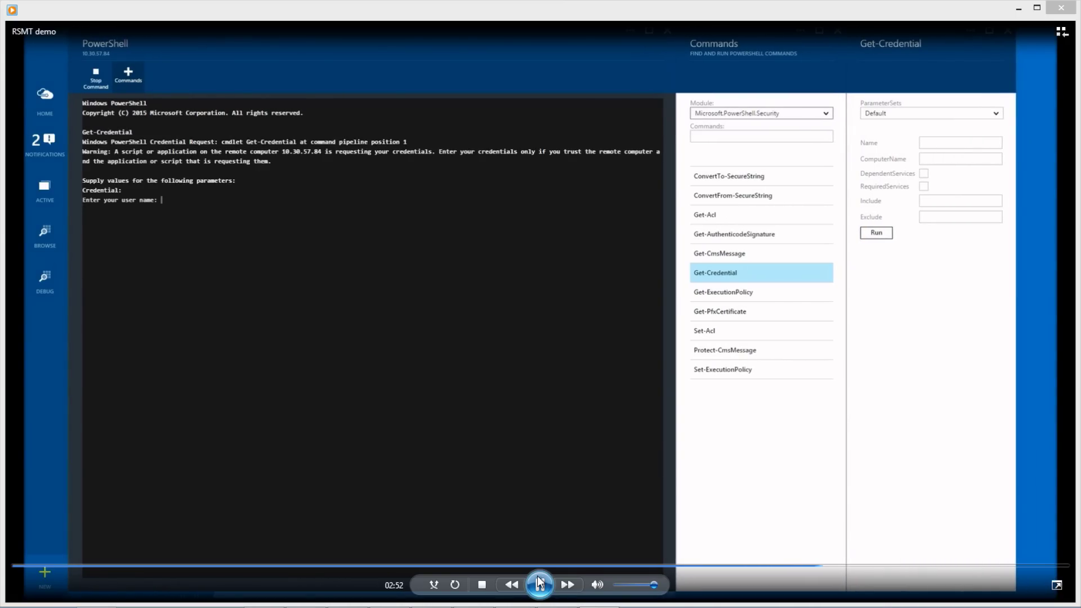
Step: Pause and resume the demo video twice around the Device Manager scene, and close the player once playback ends
left_click(539, 582)
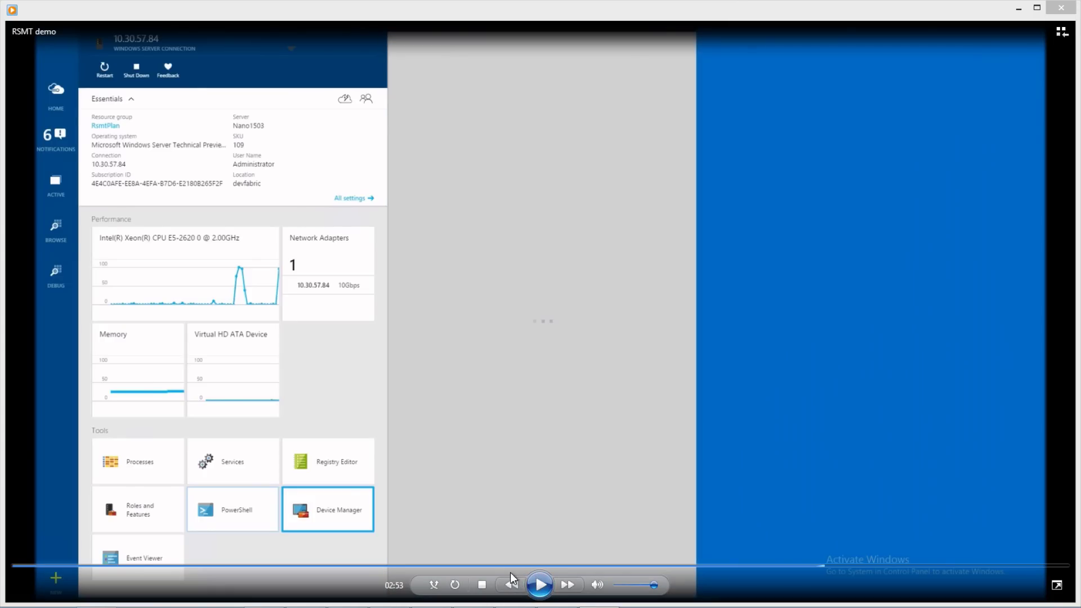
left_click(544, 589)
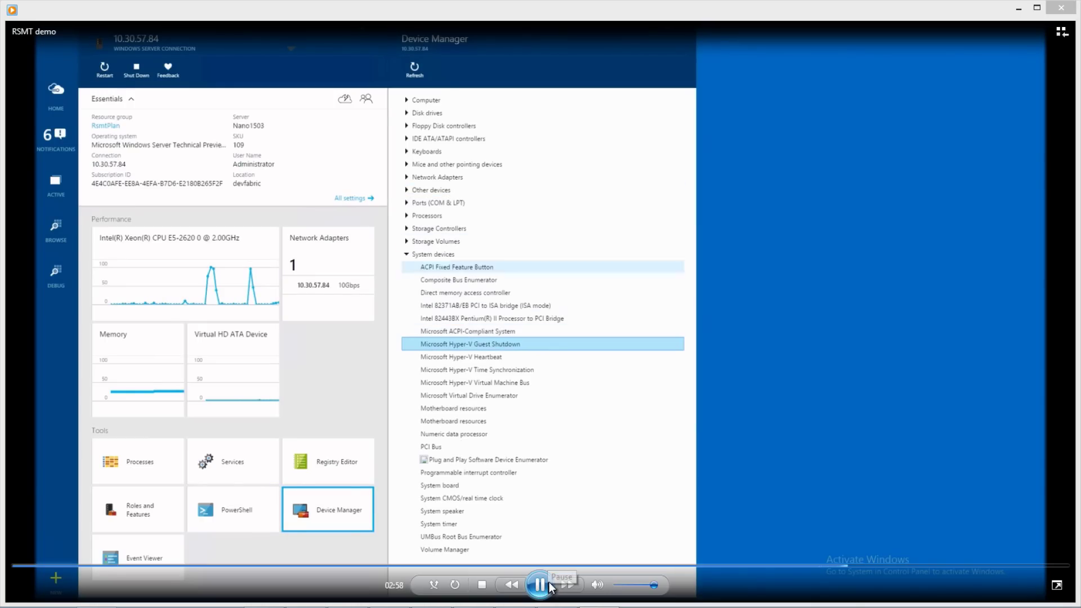
left_click(541, 586)
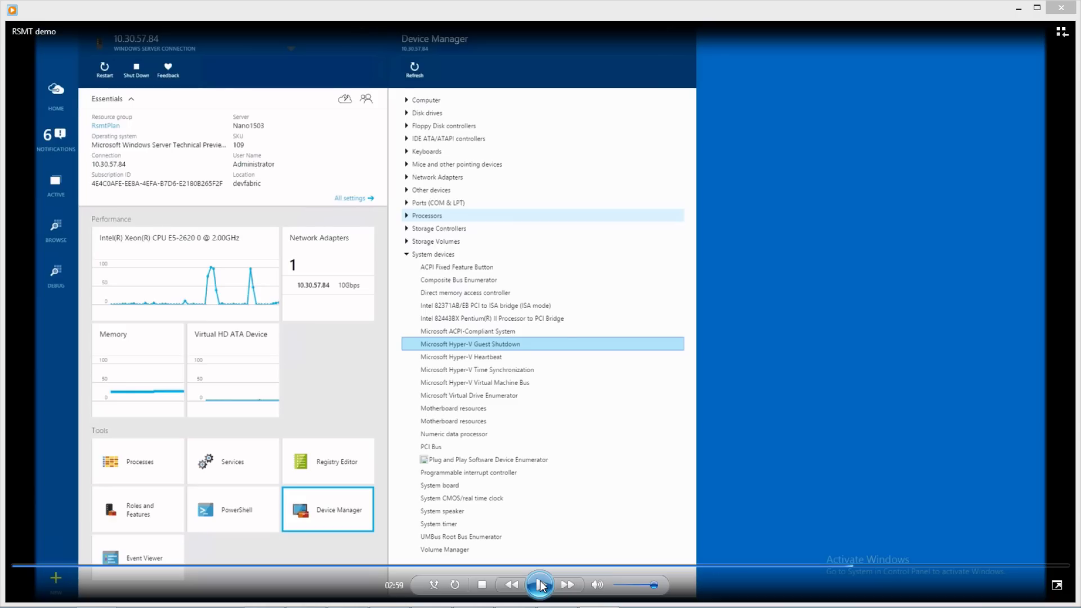
left_click(539, 585)
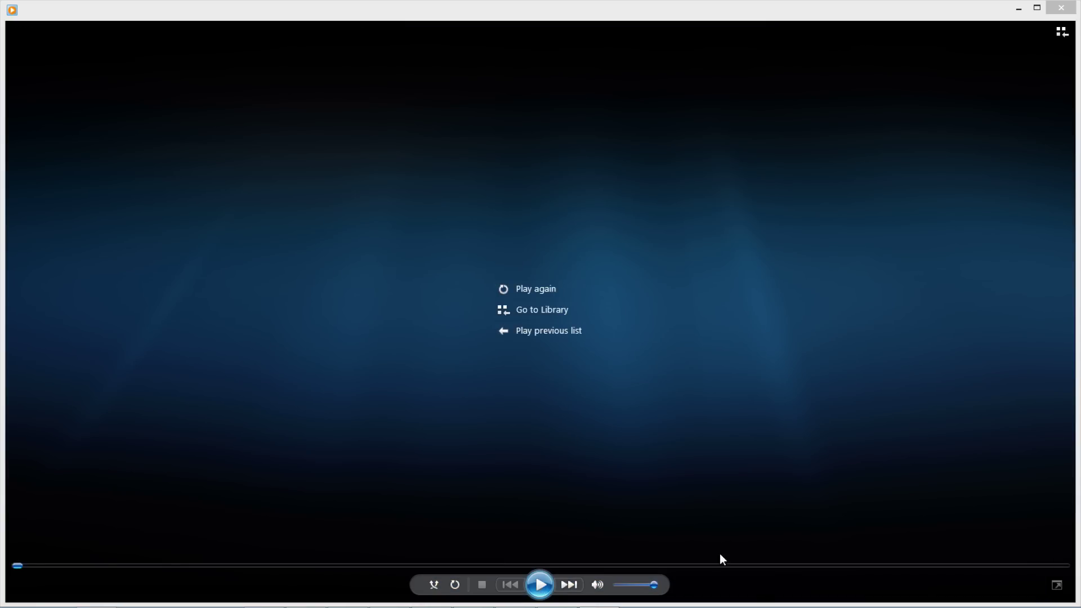
left_click(1061, 9)
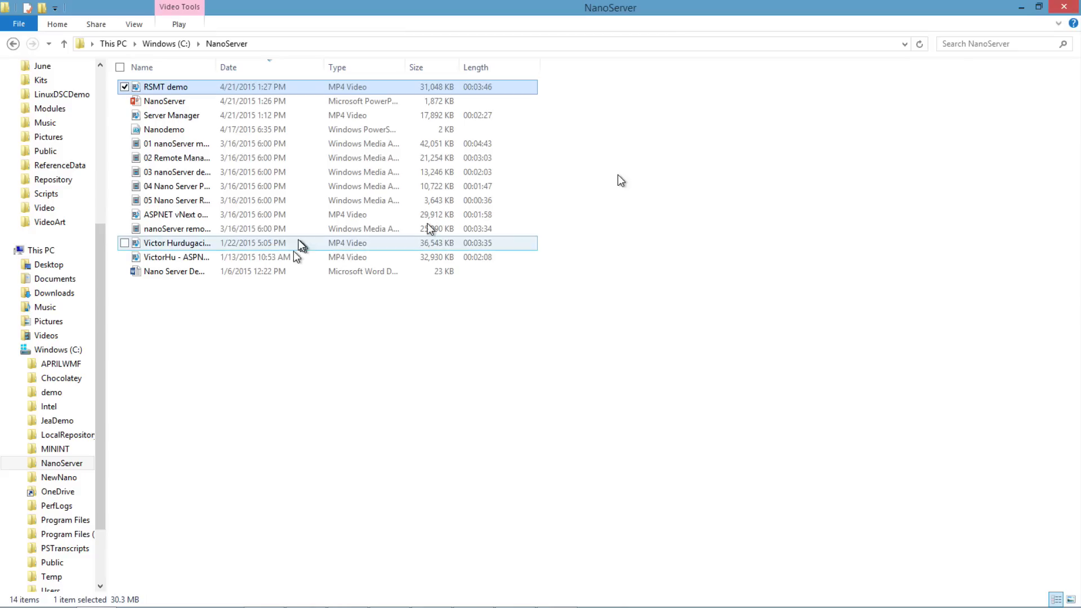
Step: Play the Server Manager video from the NanoServer folder and lower the system volume
left_click(169, 125)
double_click(172, 117)
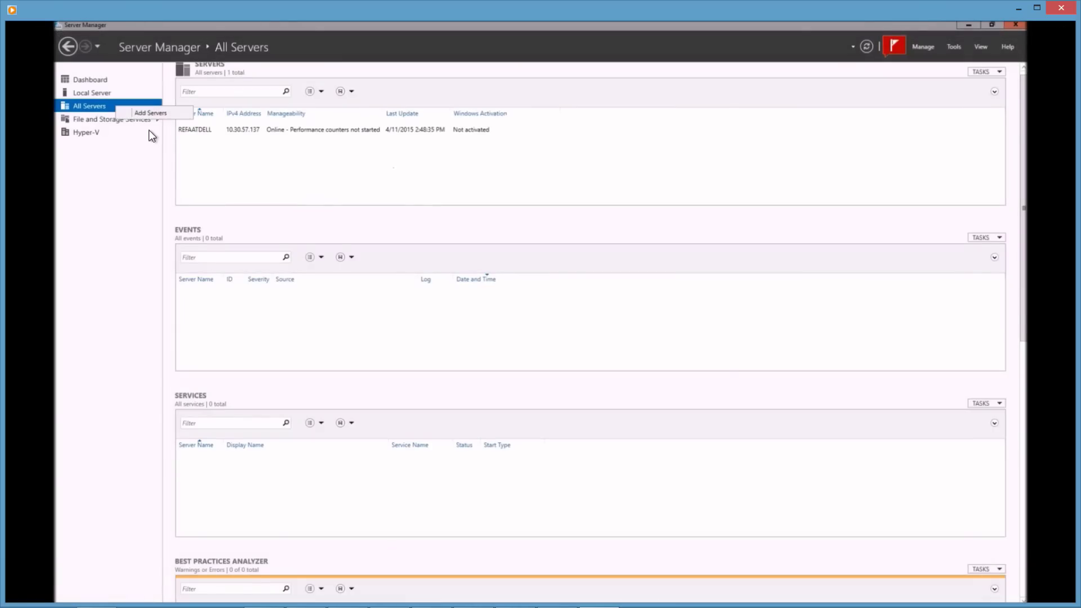
key("XF86AudioLowerVolume")
key("XF86AudioLowerVolume")
key("XF86AudioLowerVolume")
key("XF86AudioLowerVolume")
key("XF86AudioLowerVolume")
key("XF86AudioLowerVolume")
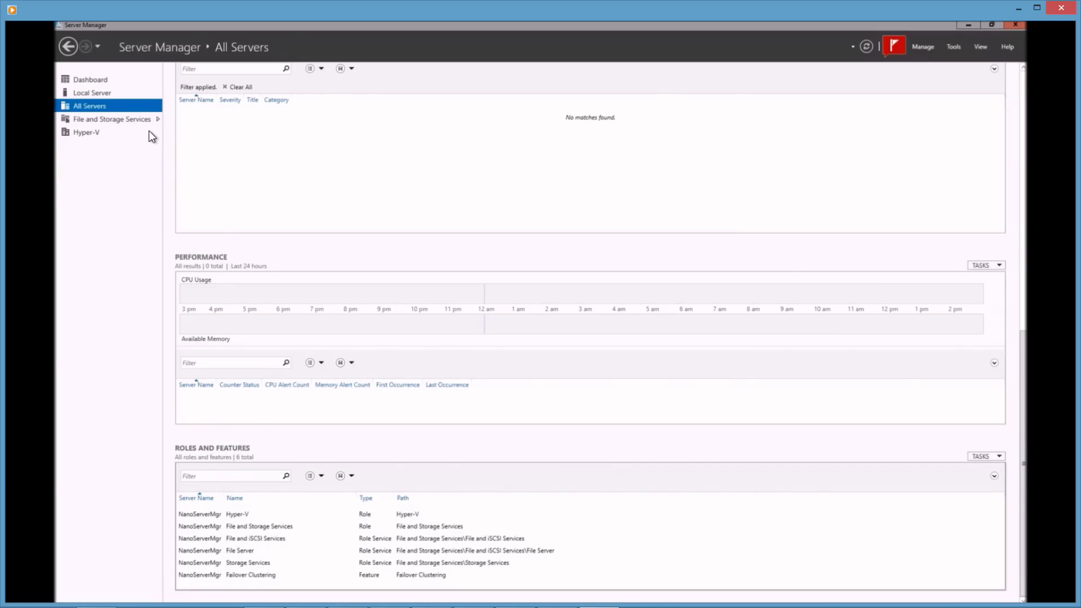
key("XF86AudioLowerVolume")
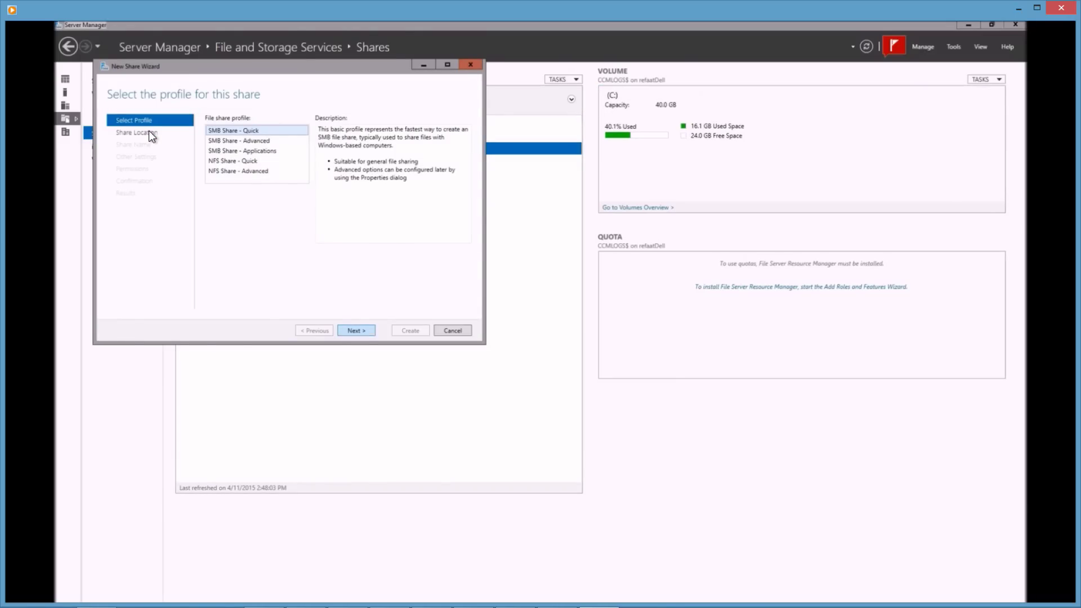
Step: Set the new SMB share's location to the custom path d:\Nano with the description Nano, and allow the missing directory's creation
left_click(151, 135)
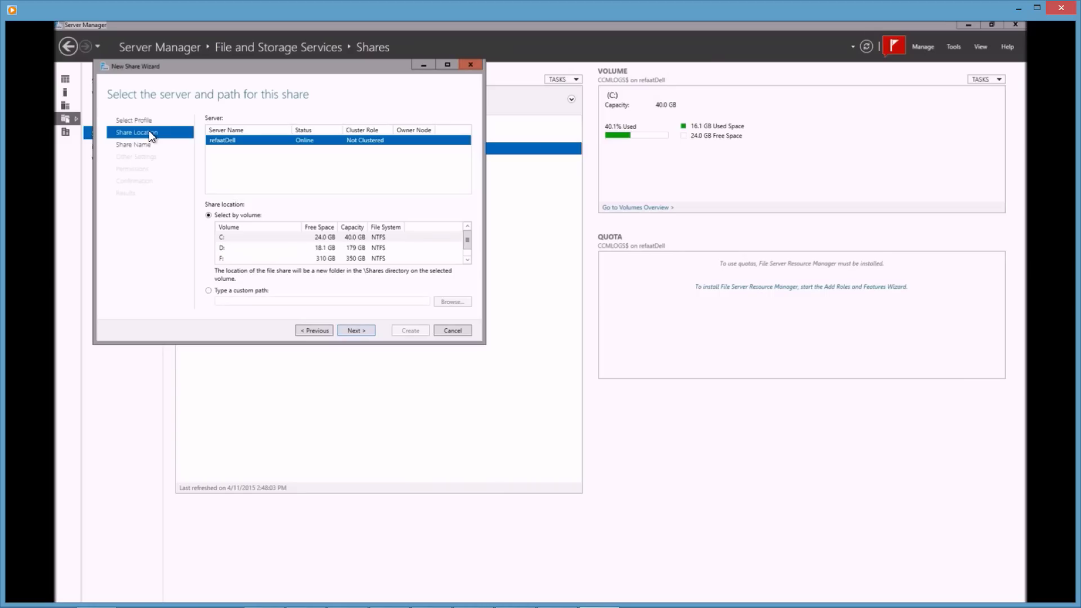
key("alt+t")
type("d:\\Nano")
key("Return")
key("Tab")
type("Nano")
key("Return")
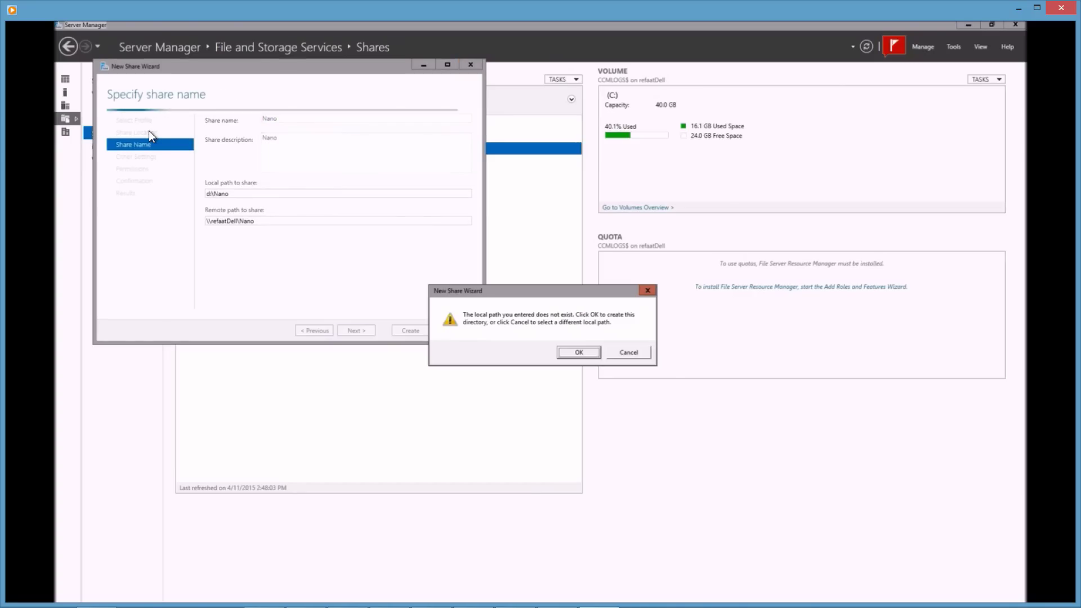
key("Return")
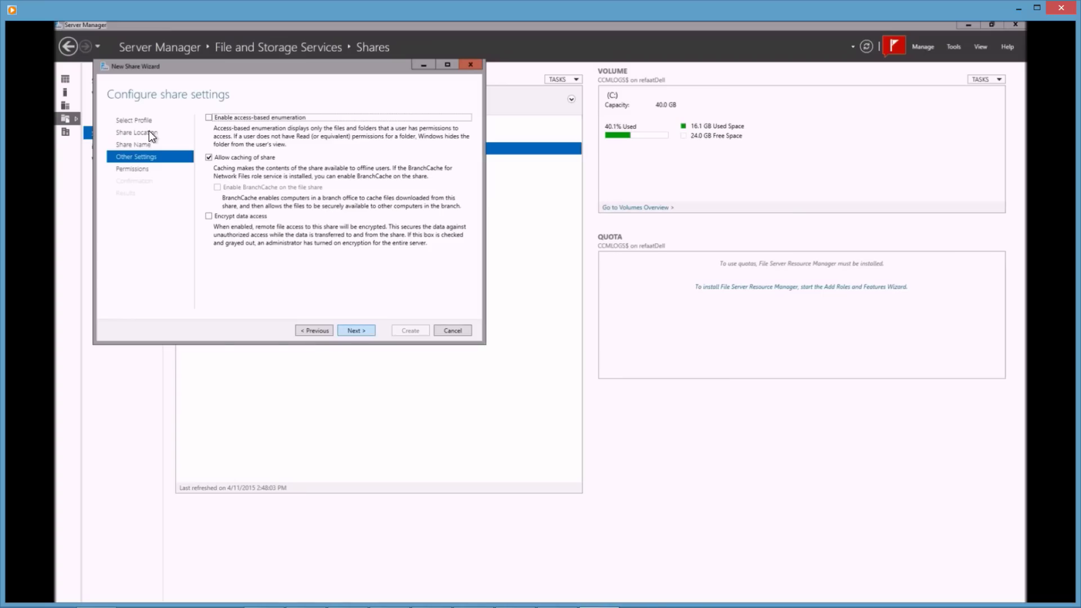
Step: Accept the default share settings and permissions, create the Nano share and close the wizard
key("Return")
key("Return")
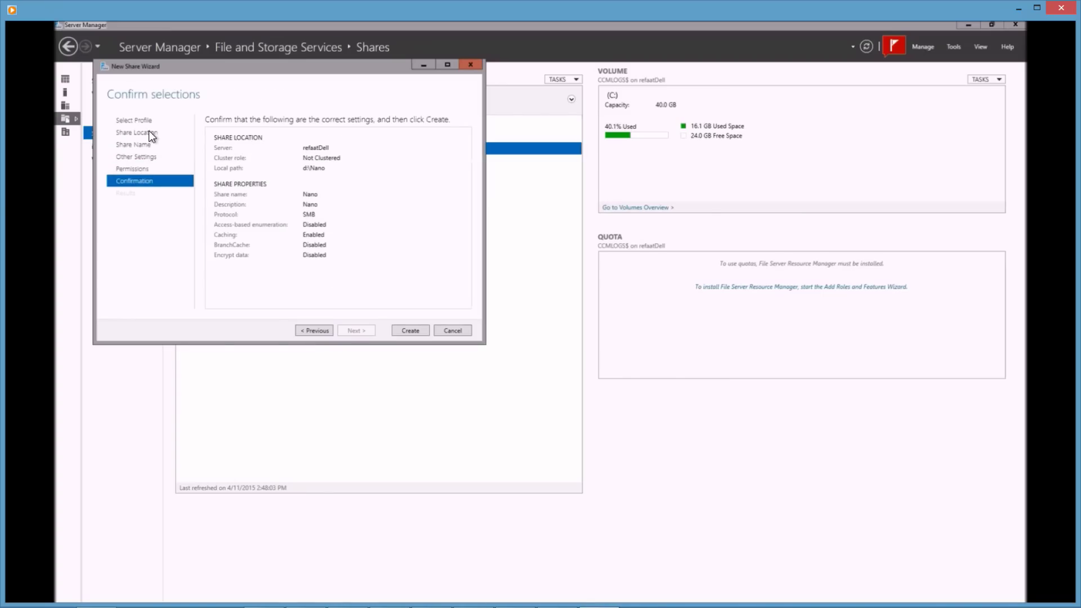
key("Return")
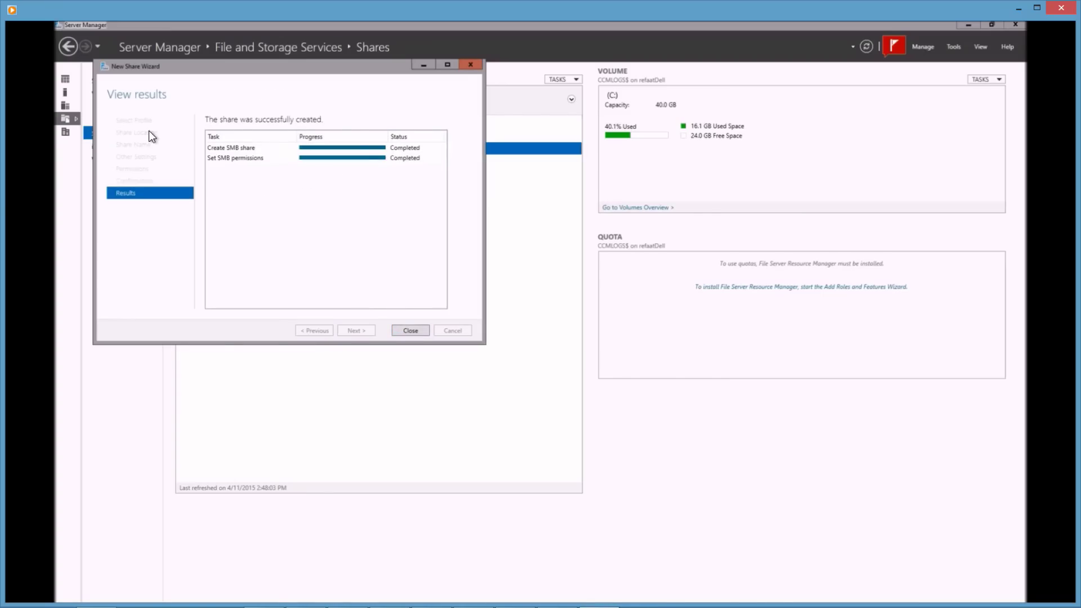
key("Return")
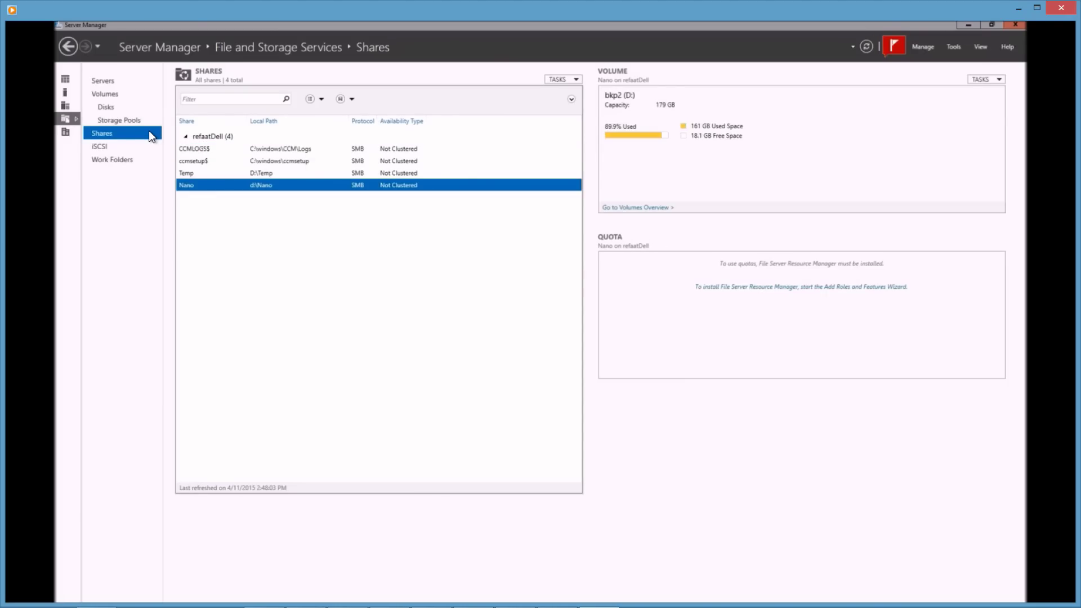
Step: Review the Storage Pools, Disks and Volumes pages of File and Storage Services
key("Up")
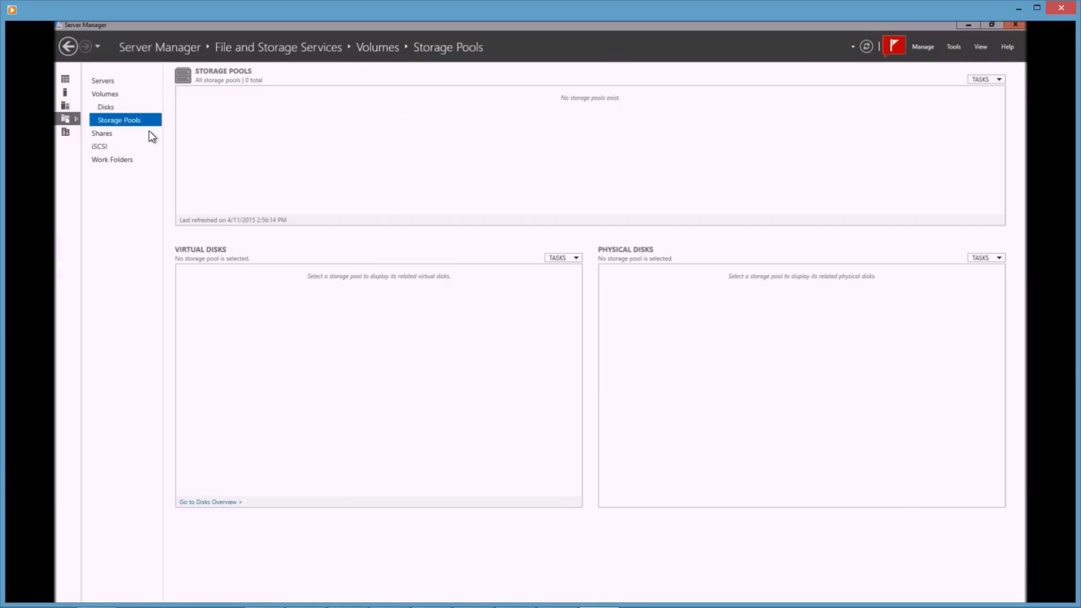
key("Up")
key("Up")
key("Down")
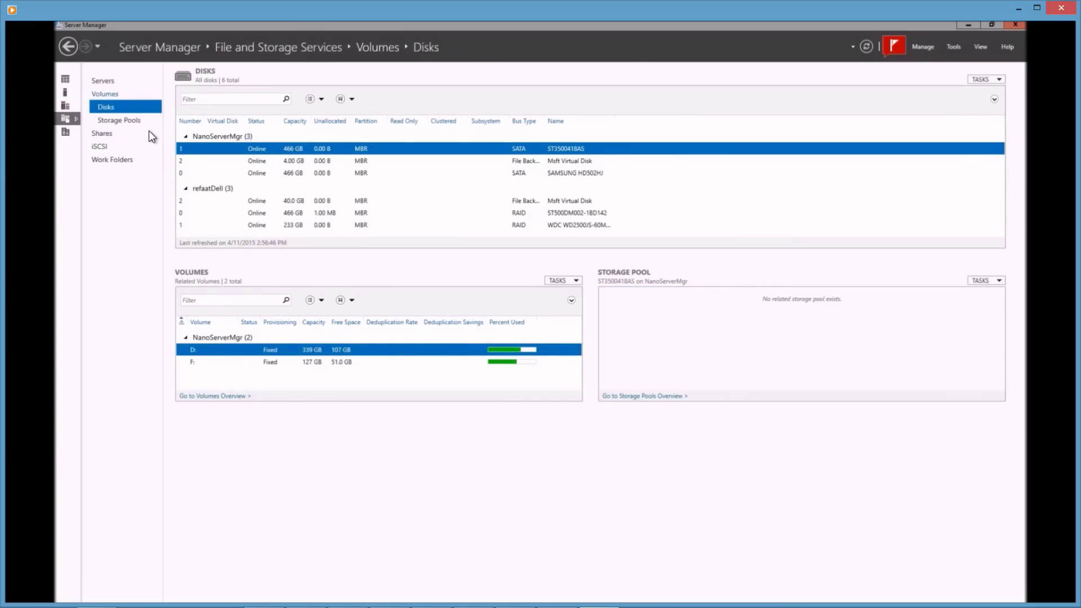
key("Up")
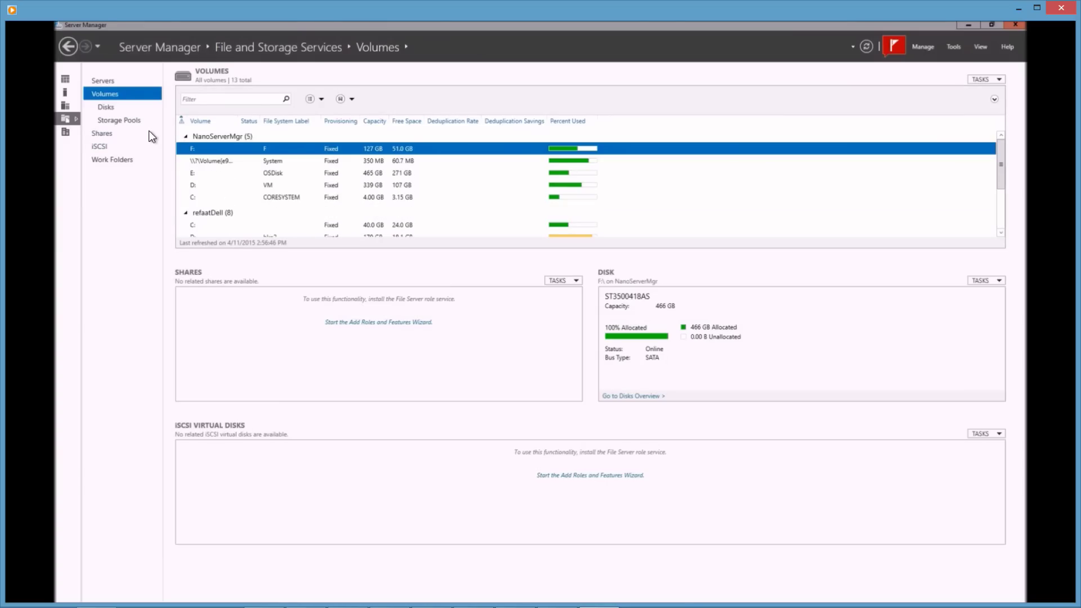
key("Down")
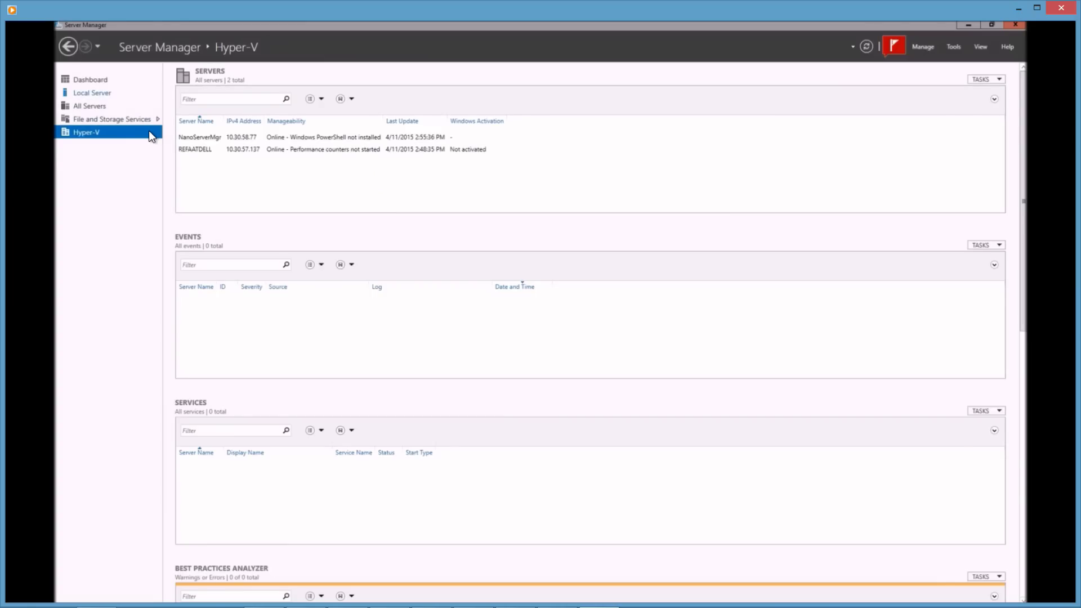
Step: Return to All Servers and start the Remove Roles and Features Wizard from NanoServerMgr's File Server role service
key("Up")
key("Up")
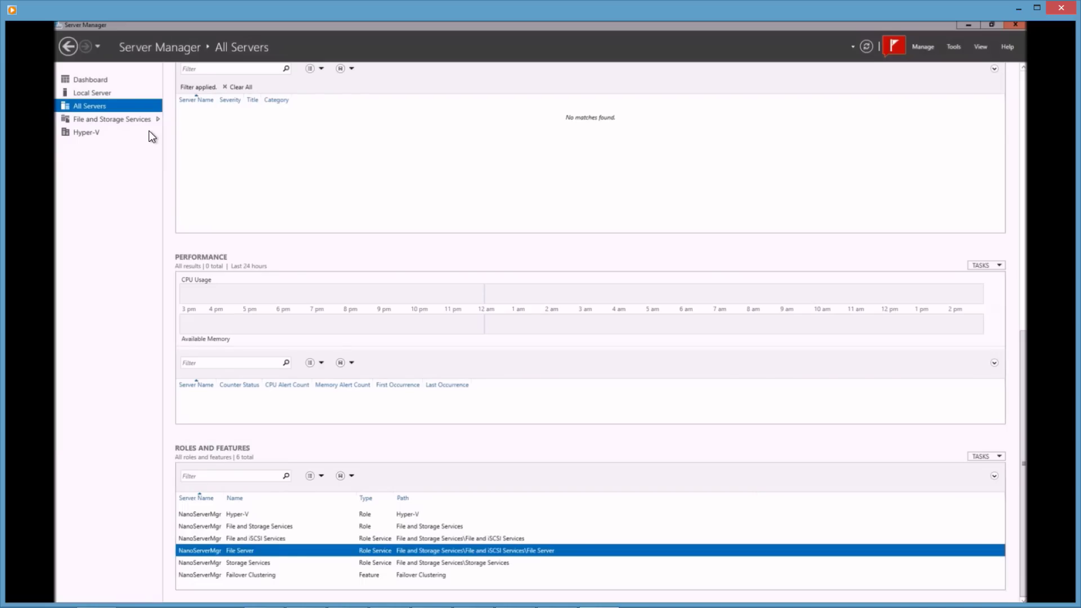
key("shift+F10")
key("Return")
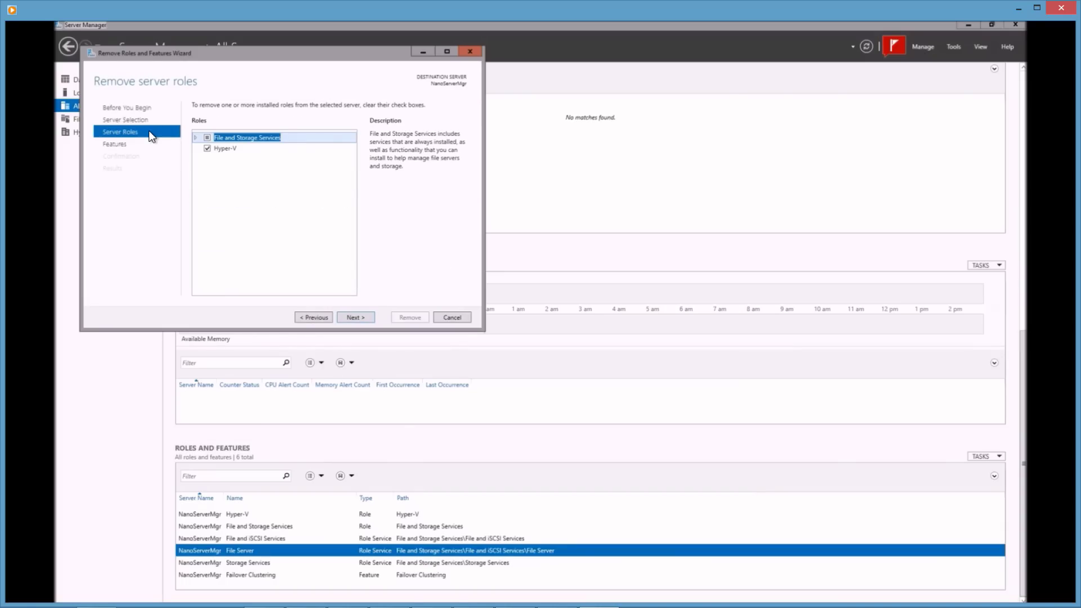
Step: Expand File and Storage Services and File and iSCSI Services in the roles tree, and proceed to the features list
key("Right")
key("Down")
key("Right")
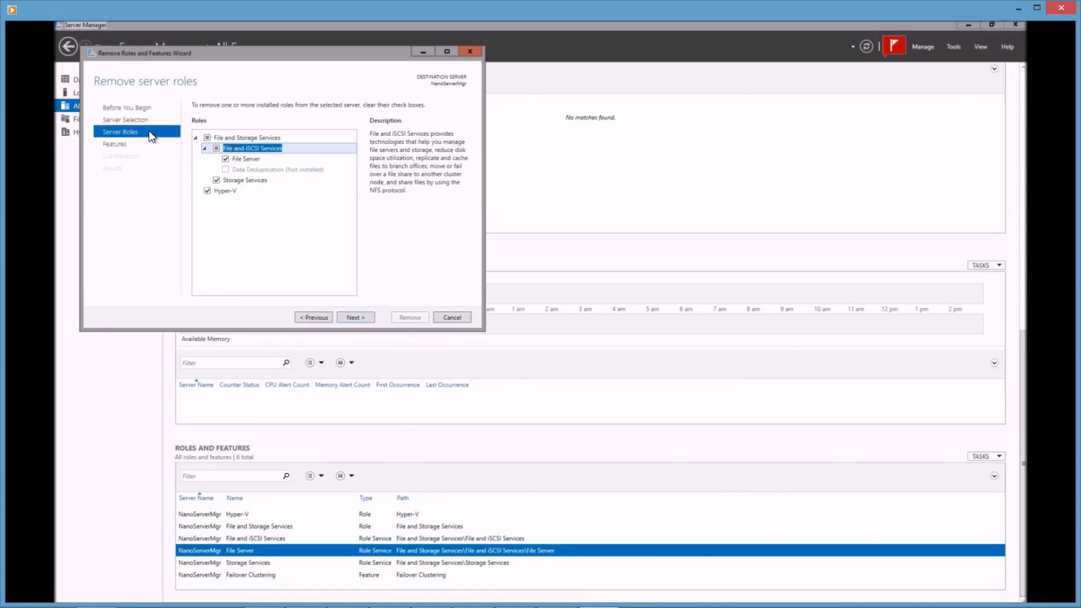
key("Return")
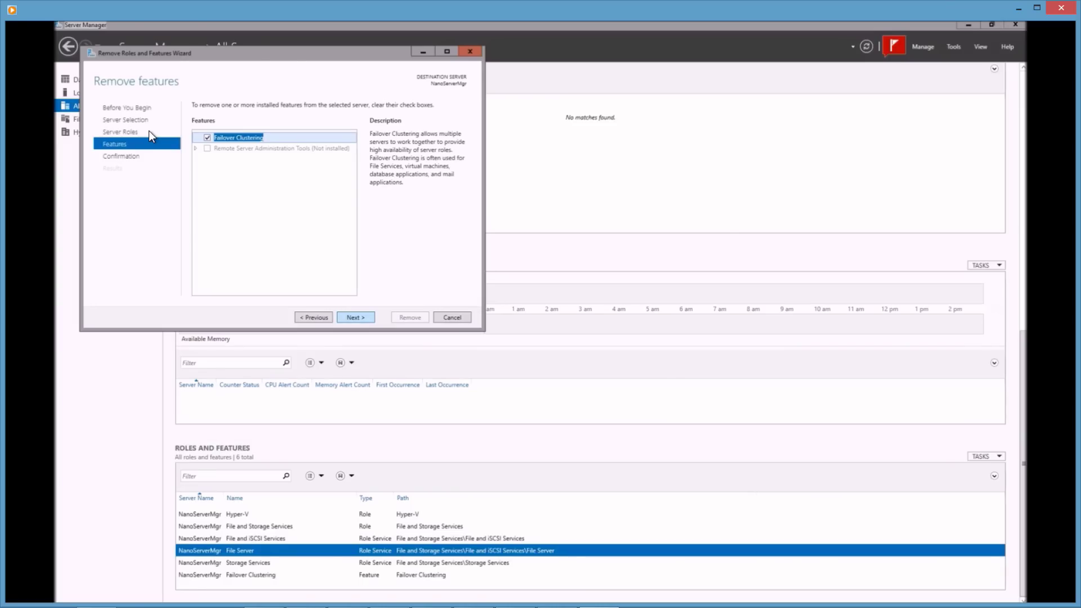
Step: Leave Failover Clustering installed, remove the File Server role service from NanoServerMgr and close the wizard
key("Return")
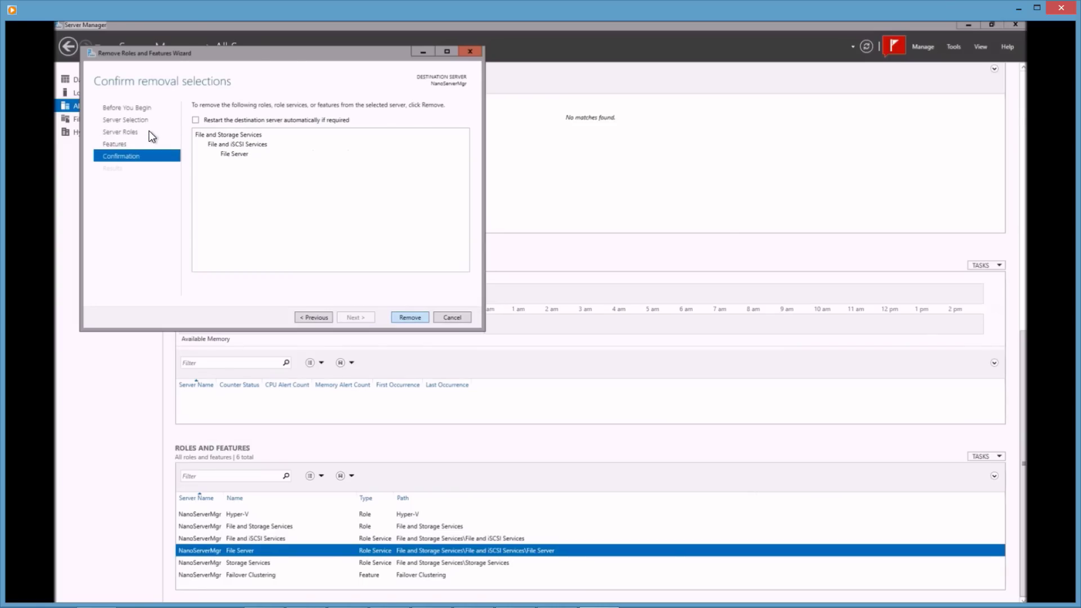
key("Return")
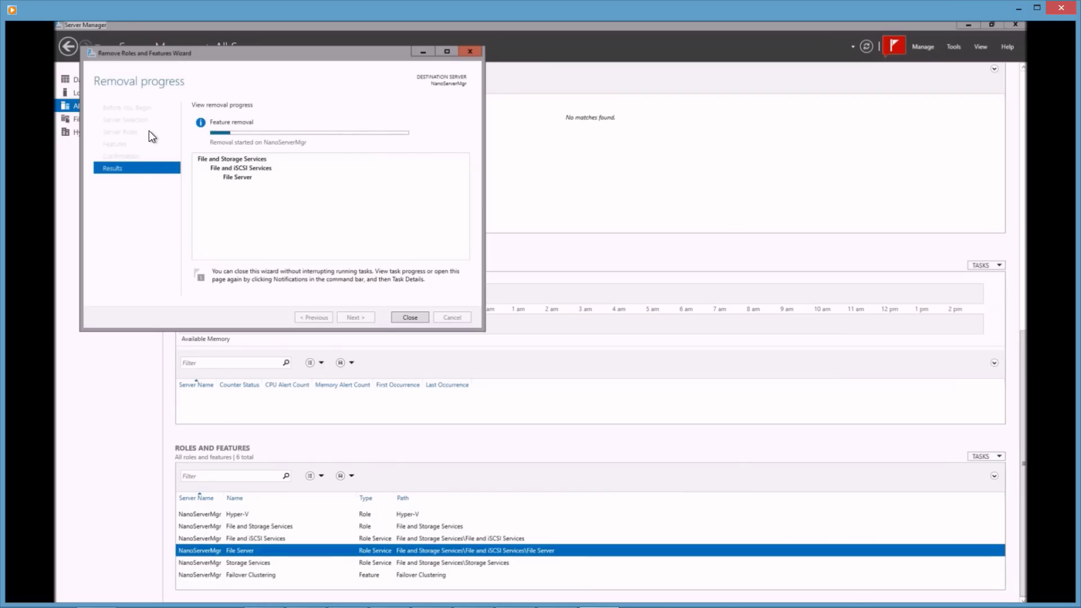
key("Return")
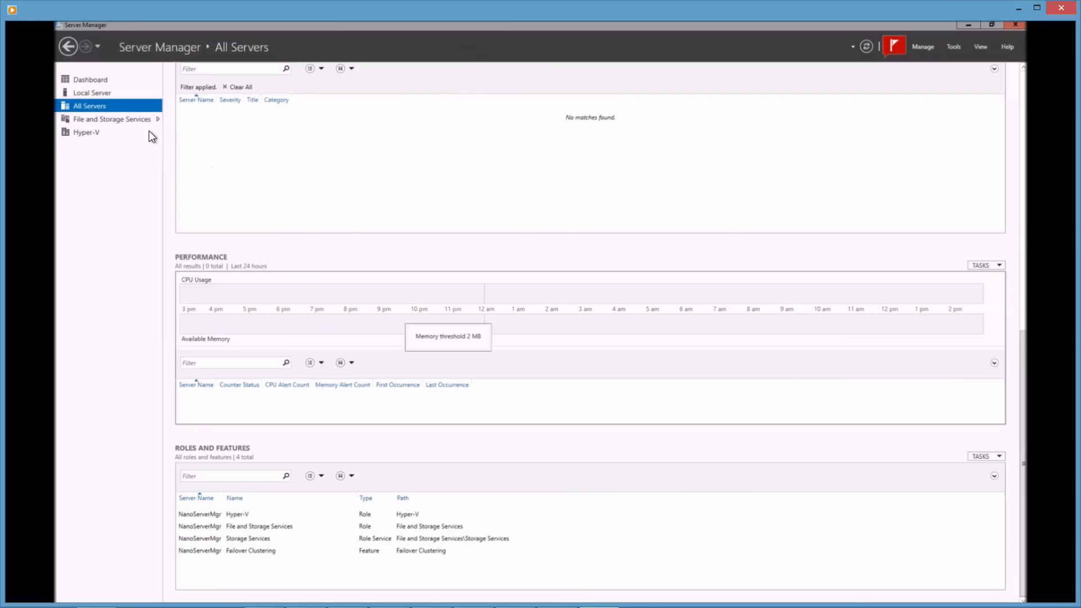
Step: Close the finished demo video, minimize the NanoServer folder and switch to the live Server Manager dashboard
key("alt+Left")
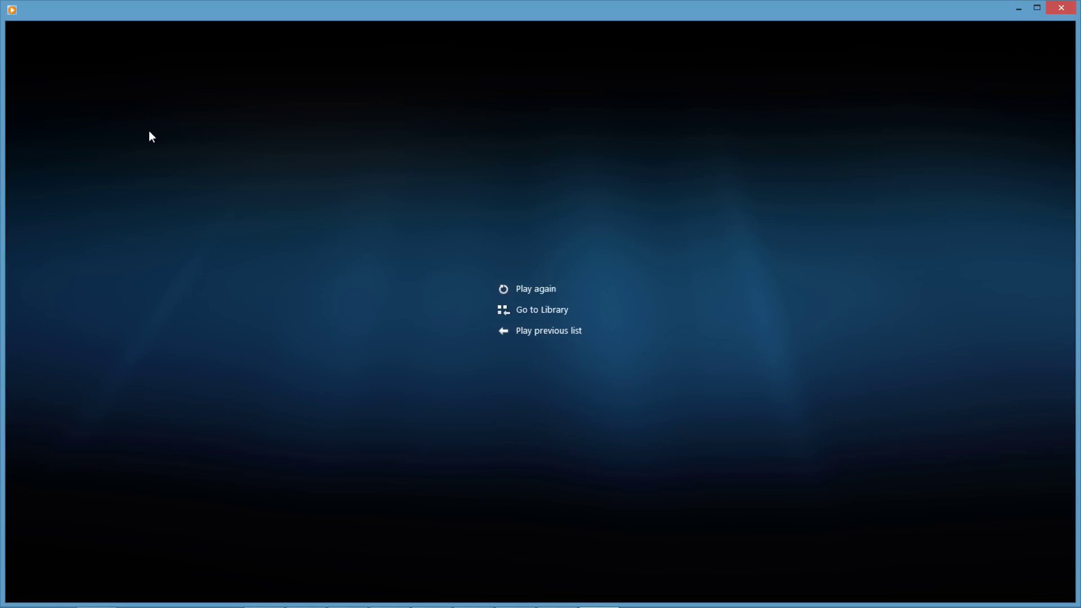
mouse_move(152, 138)
left_click(1066, 8)
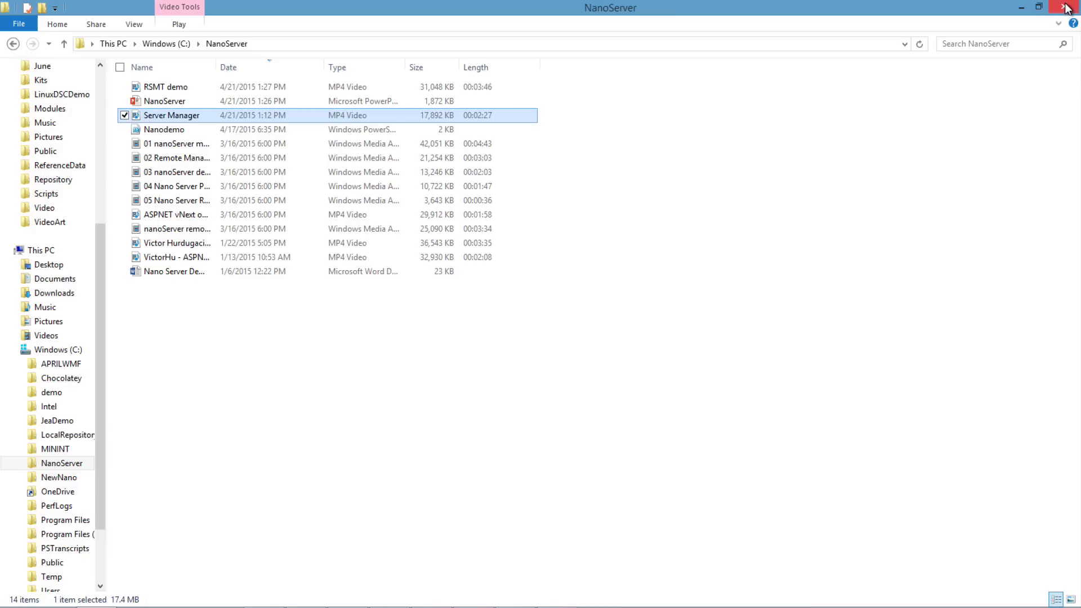
left_click(1021, 11)
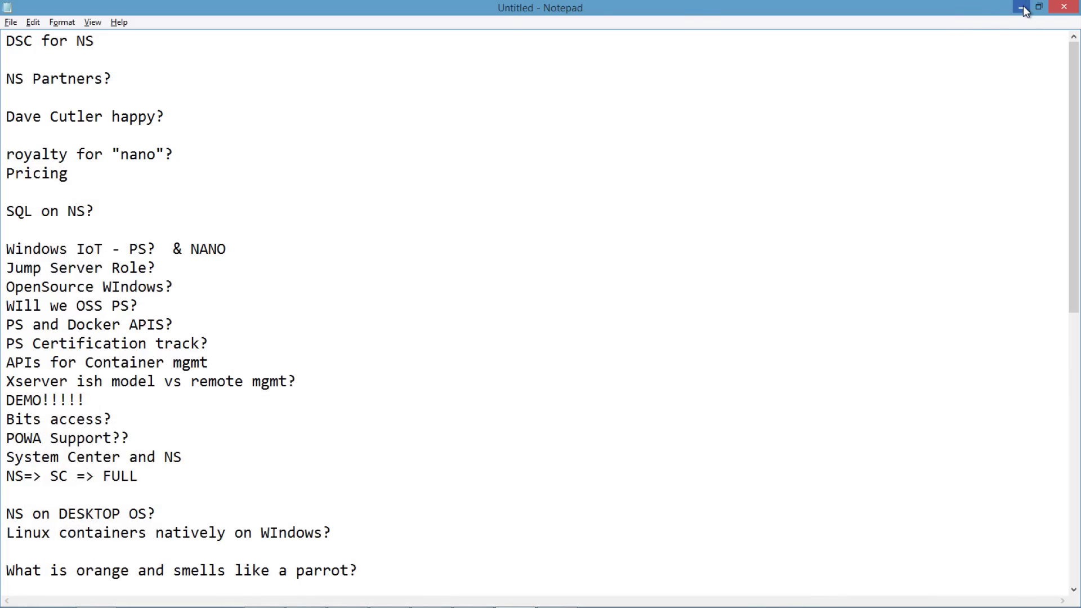
key("alt+Tab")
key("alt+Tab")
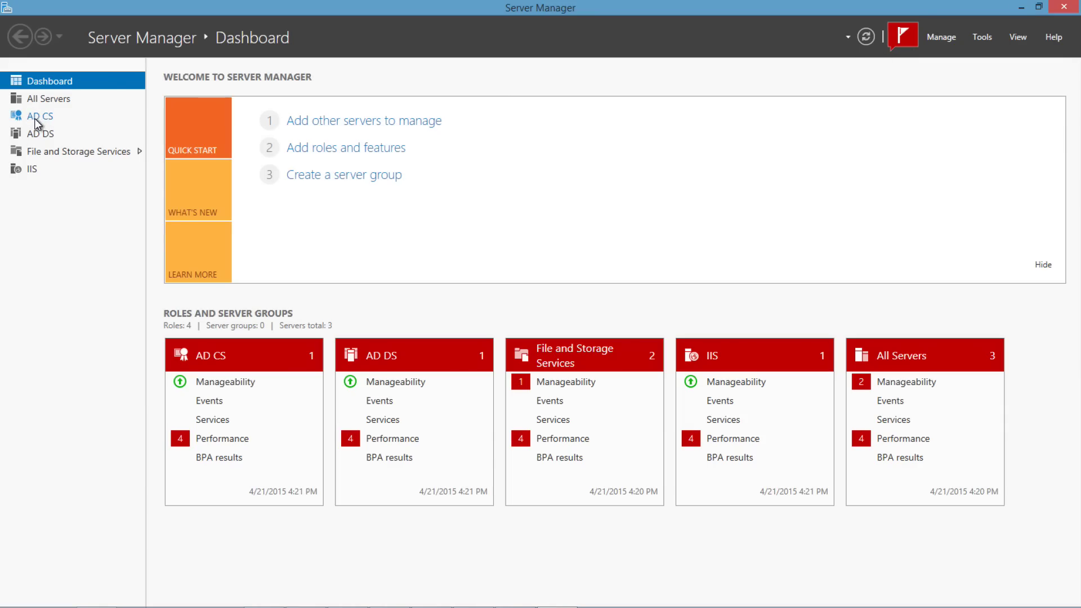
Step: Open All Servers at an enlarged text size and check the events of WIN-EDKHD15BHNO, NanoJPS01 and NanoAzure01
left_click(48, 103)
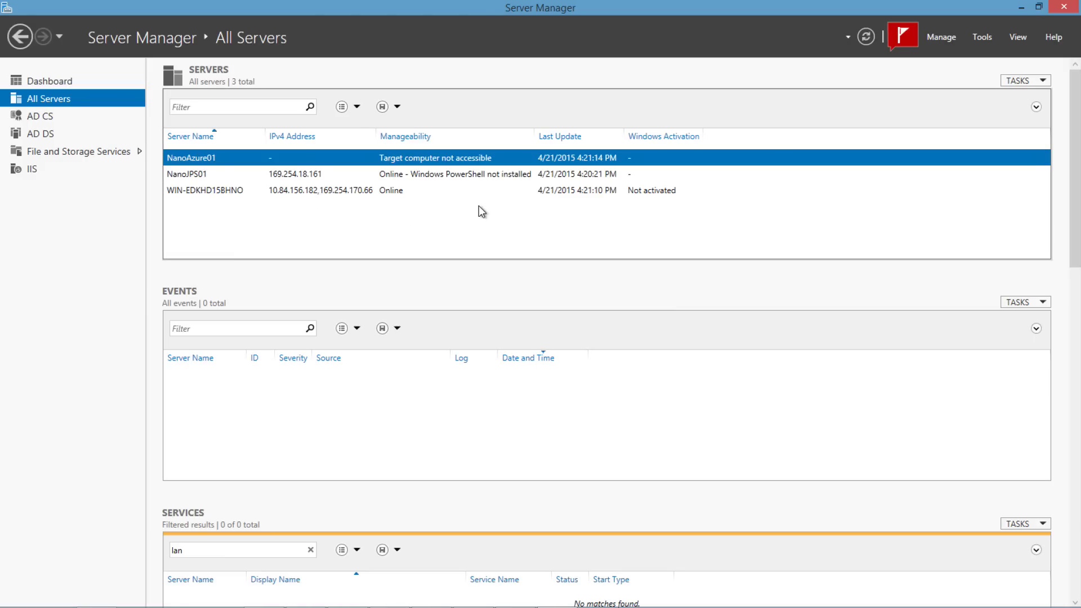
key("ctrl+minus")
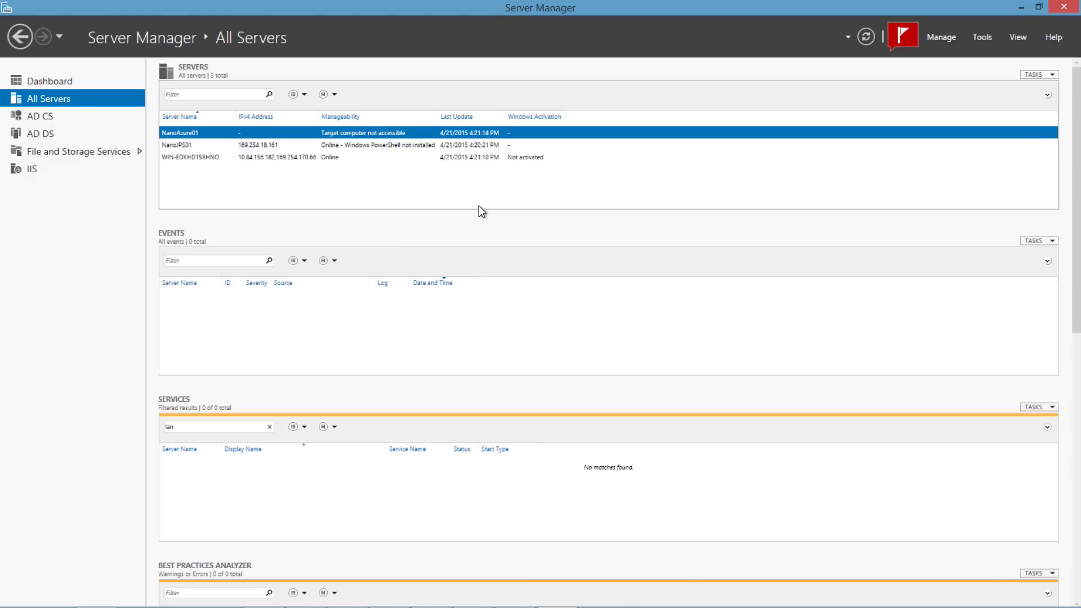
key("ctrl+plus")
key("ctrl+plus")
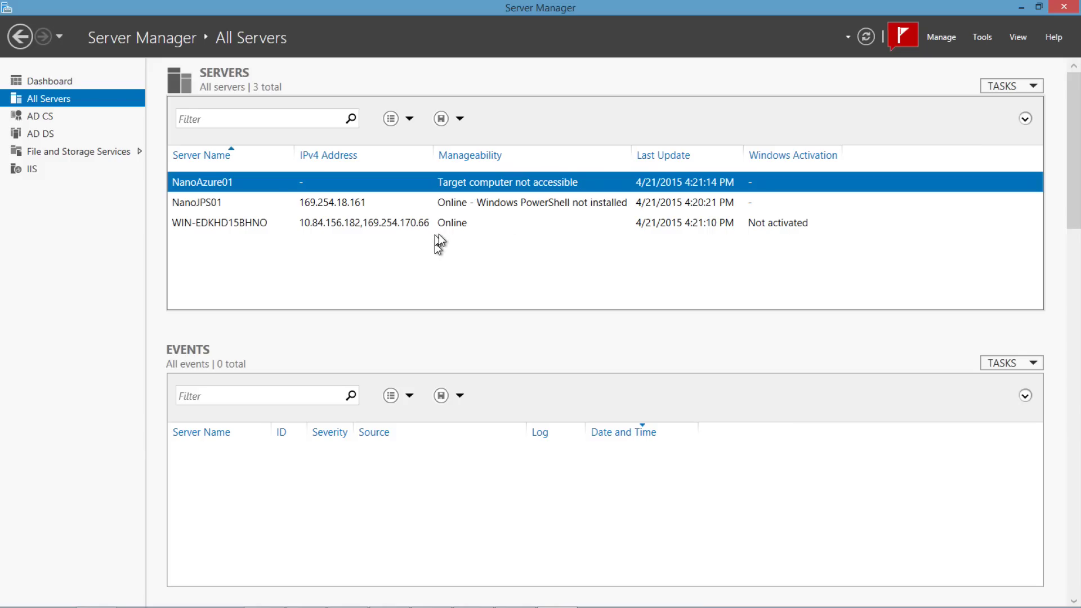
left_click(208, 226)
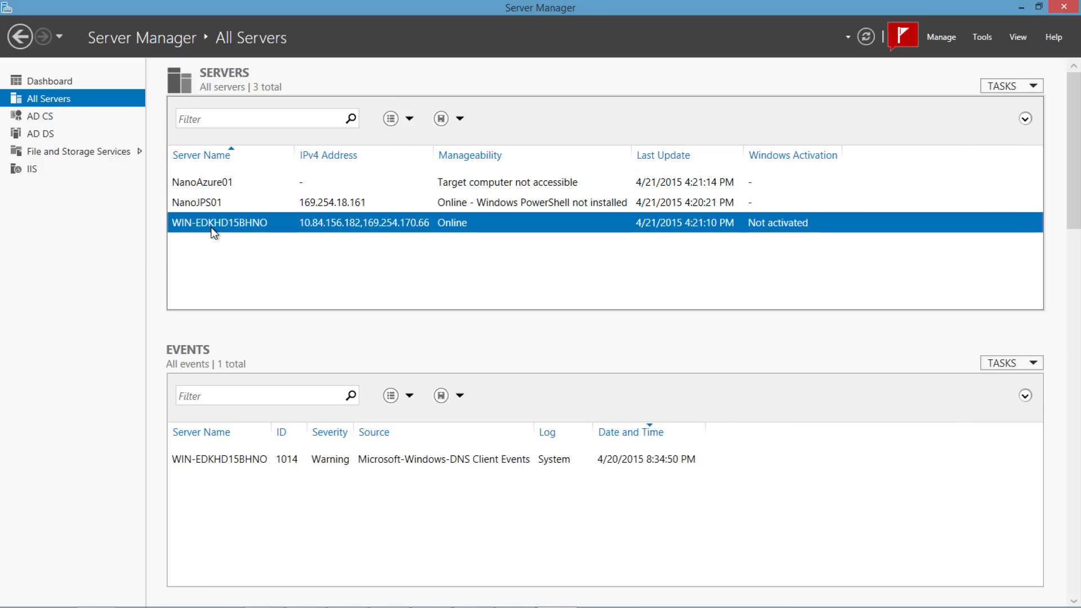
left_click(201, 204)
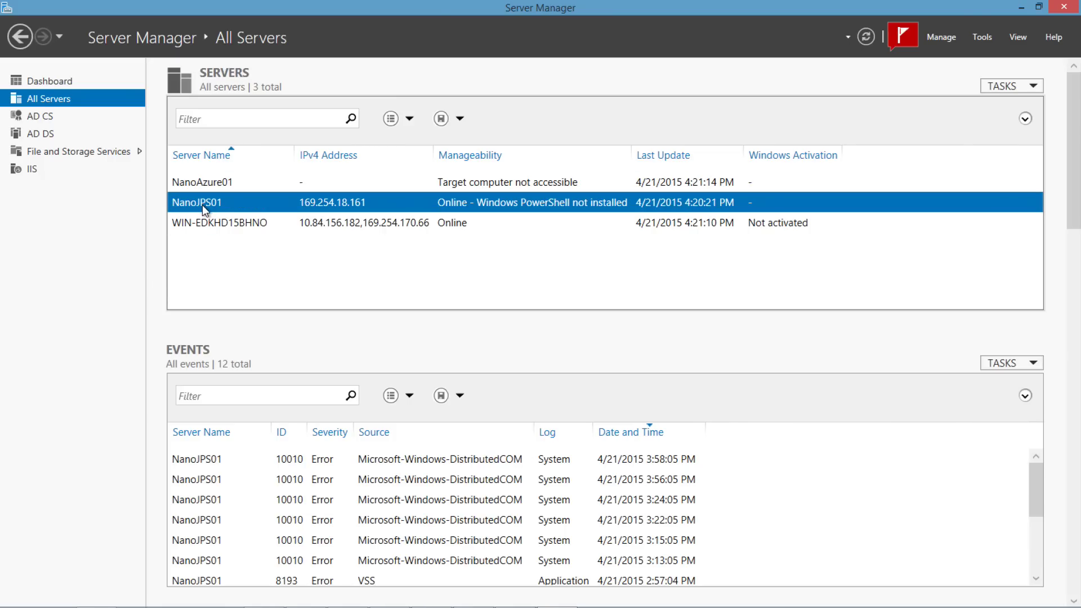
left_click(203, 183)
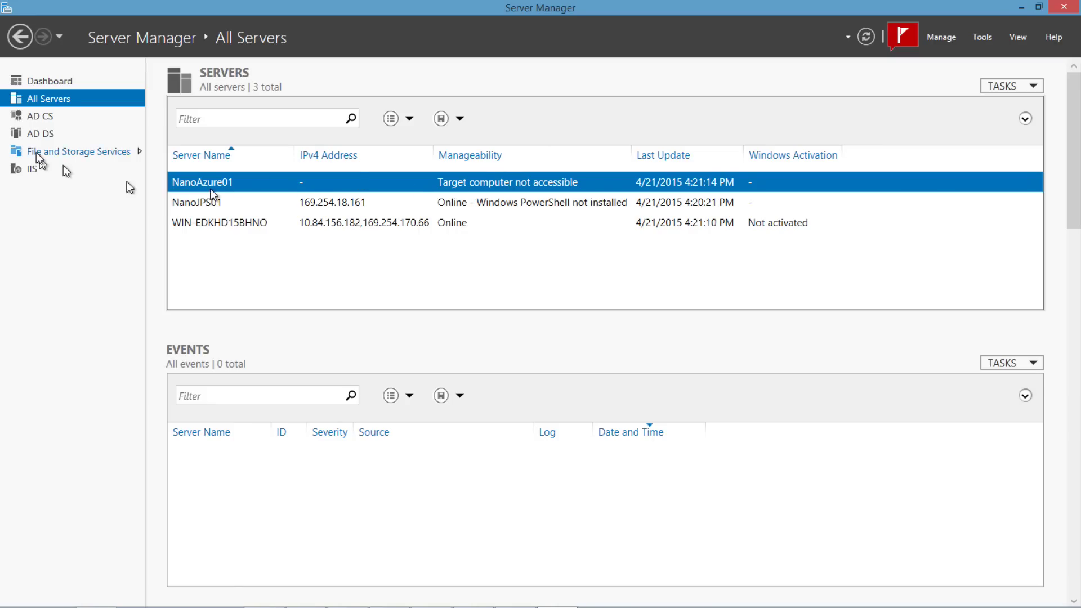
Step: Open the Shares page of File and Storage Services
left_click(62, 155)
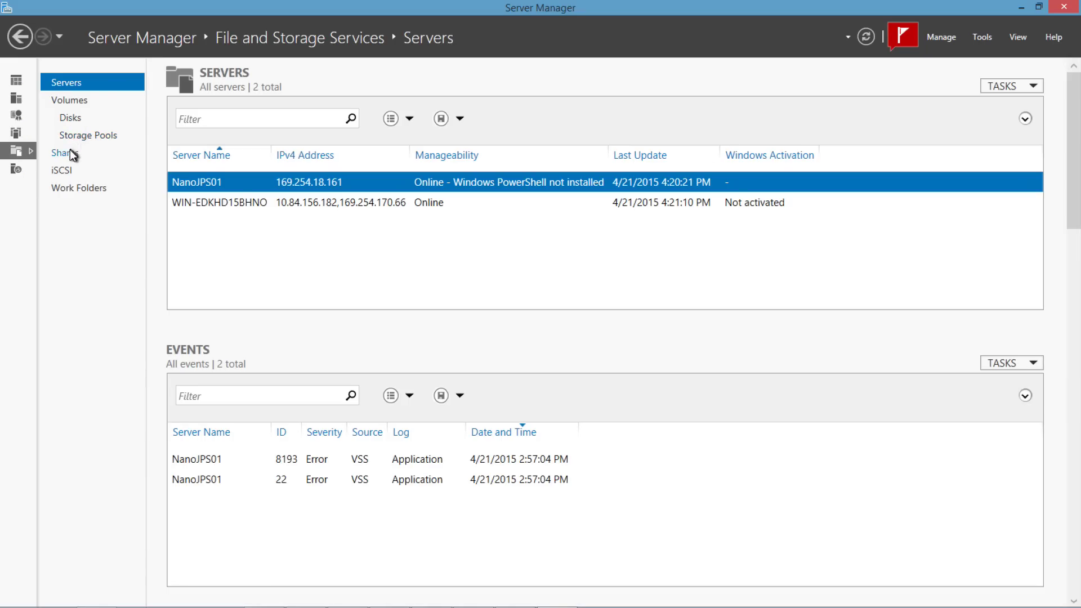
left_click(70, 150)
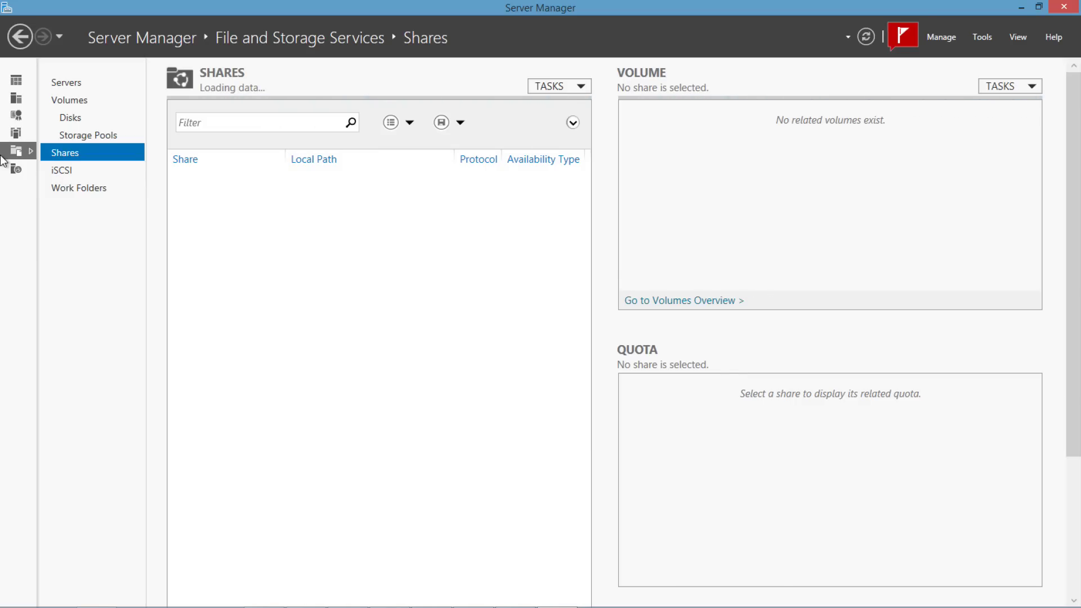
Step: Switch to the question list in Notepad and insert a blank line above "WIll we OSS PS?"
key("alt+Tab")
key("alt+Tab")
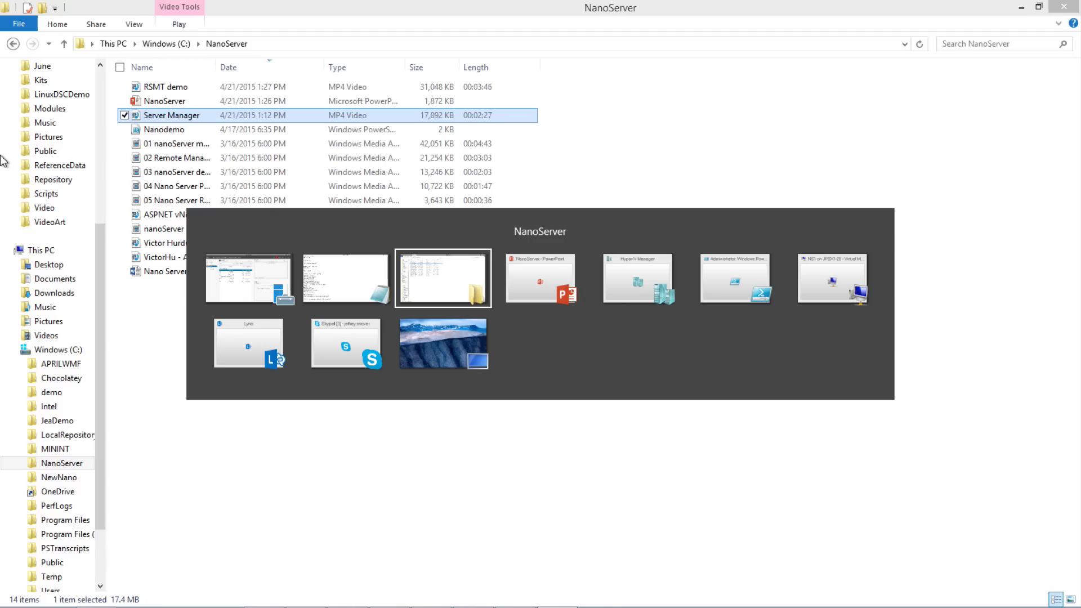
key("alt+shift+Tab")
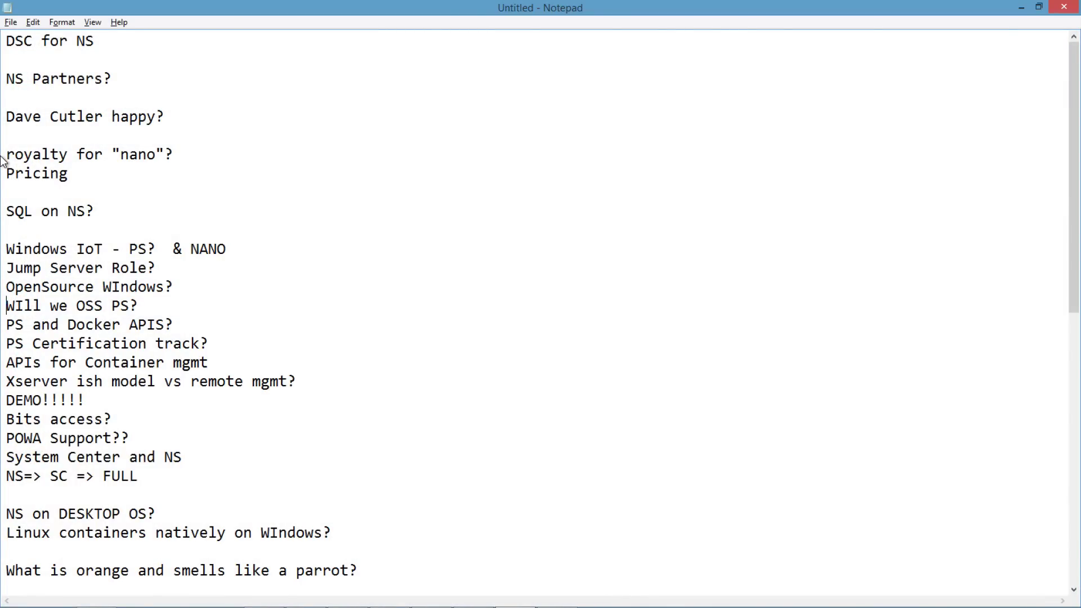
key("Down")
key("Down")
key("Down")
key("Up")
key("Up")
key("Up")
key("Up")
key("Return")
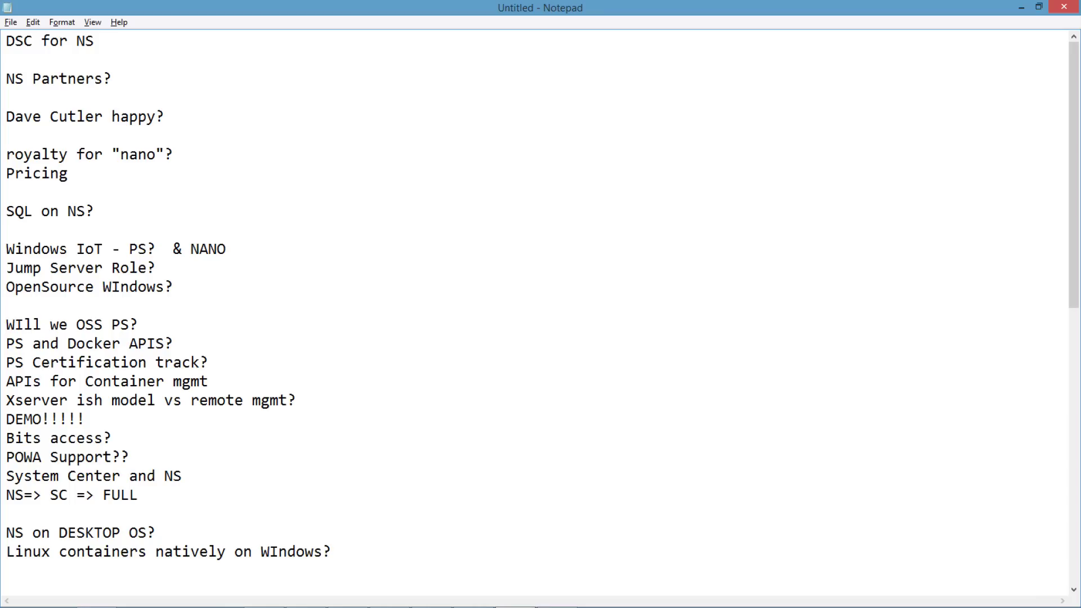